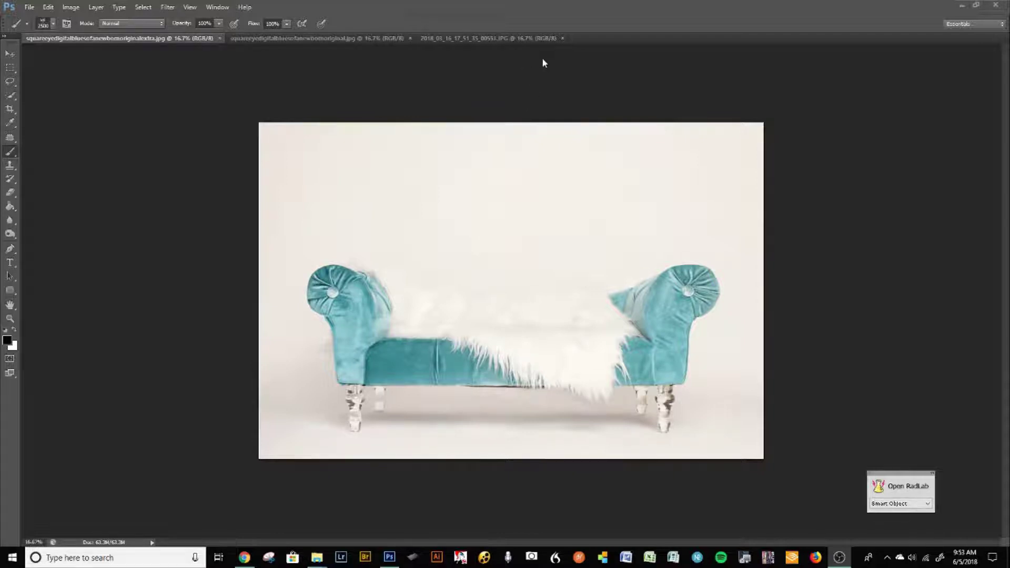
View the newborn photo, then return to the blue sofa backdrop with the extra fur
click(474, 43)
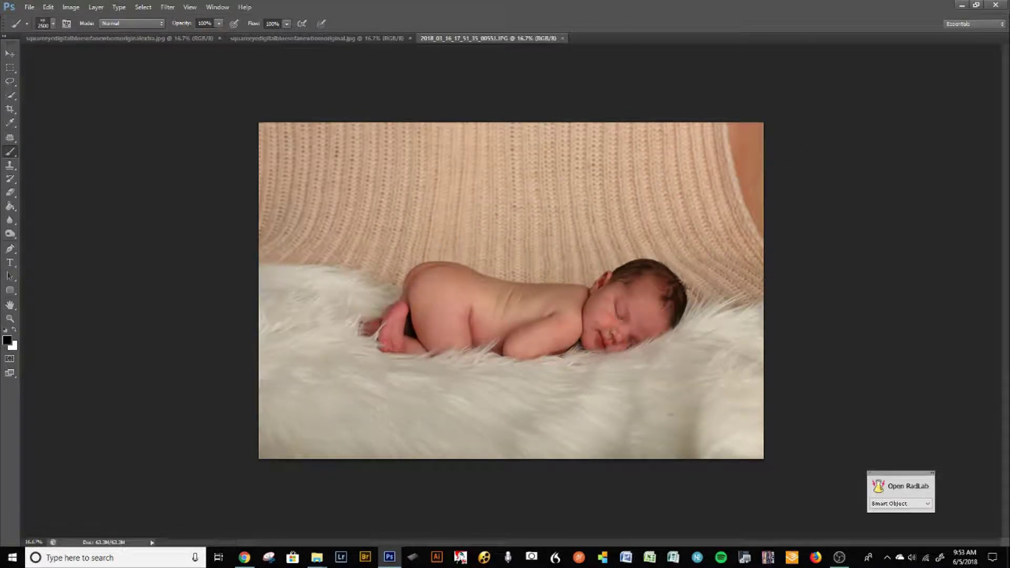
key([)
click(152, 37)
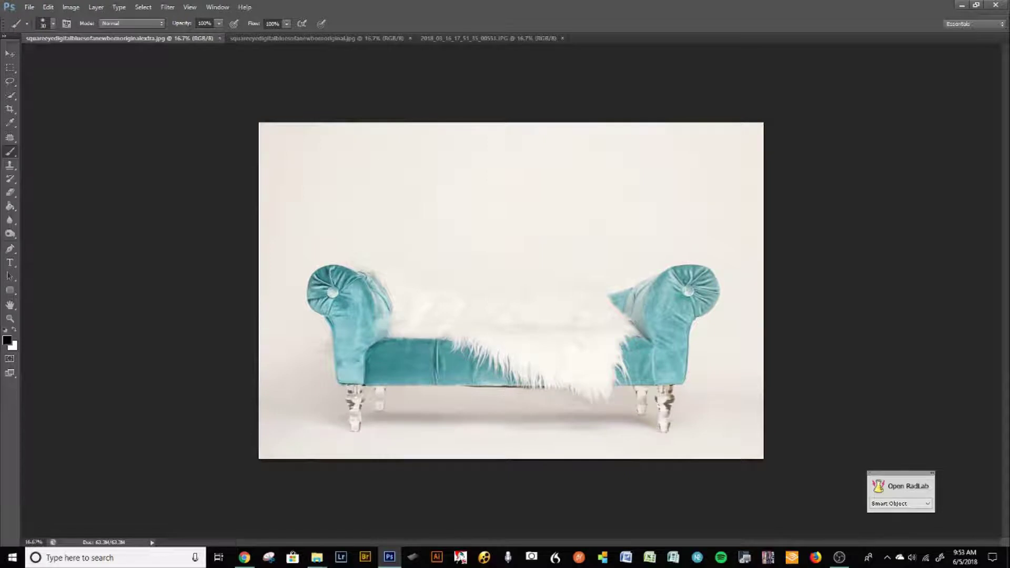
Try flipping a duplicate of the sofa layer horizontally, undo the flip and merge the copy back down
key(ctrl+j)
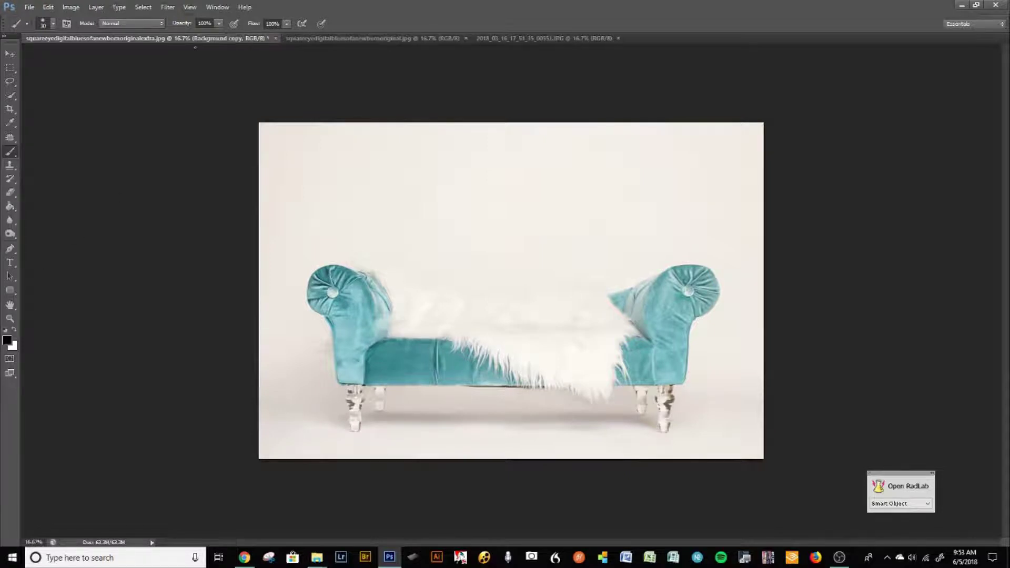
click(49, 7)
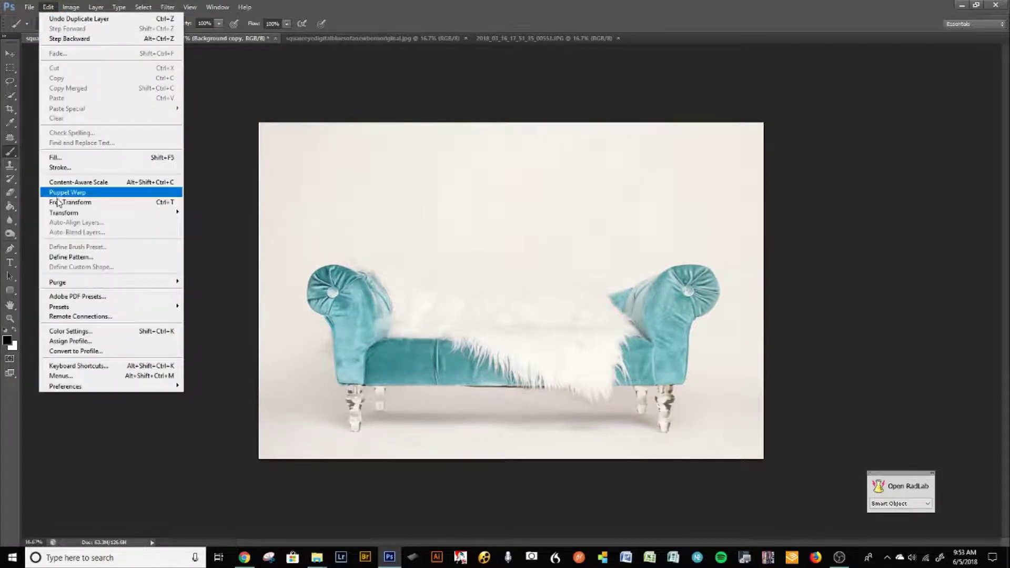
mouse_move(69, 214)
click(225, 328)
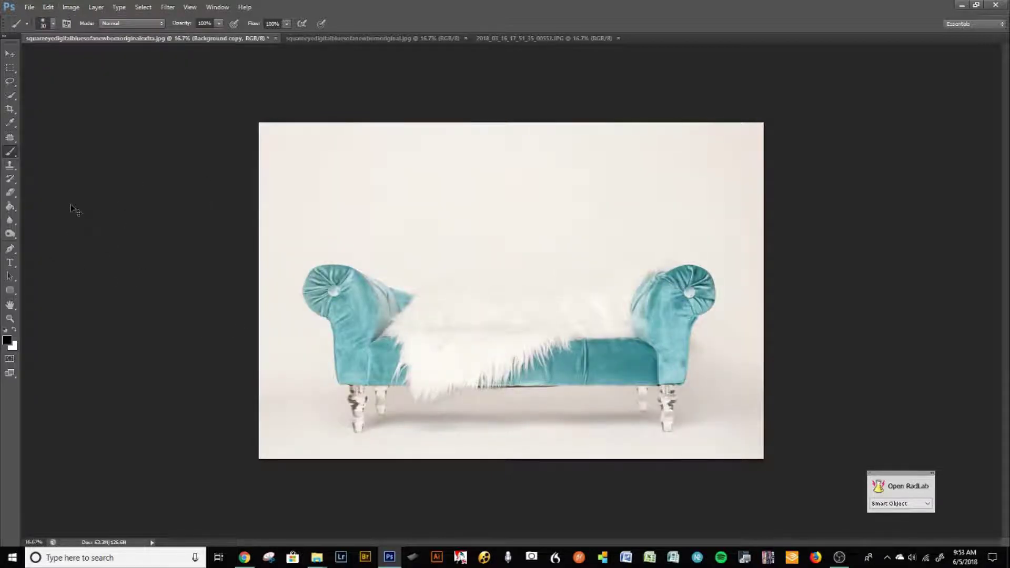
key(ctrl+z)
key(ctrl+e)
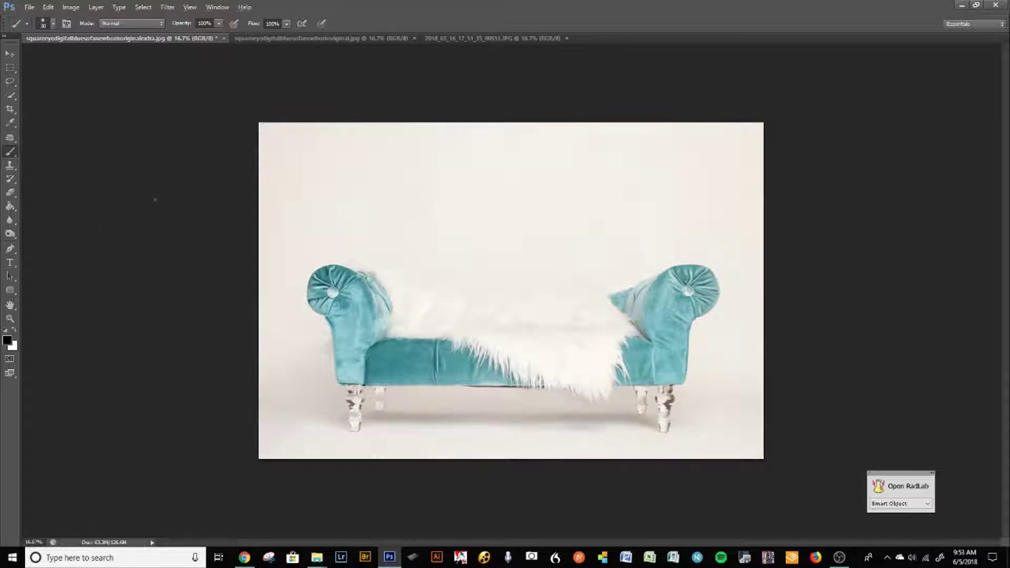
Enlarge the brush to 700 px and compare the newborn photo with the sofa backdrop
click(474, 37)
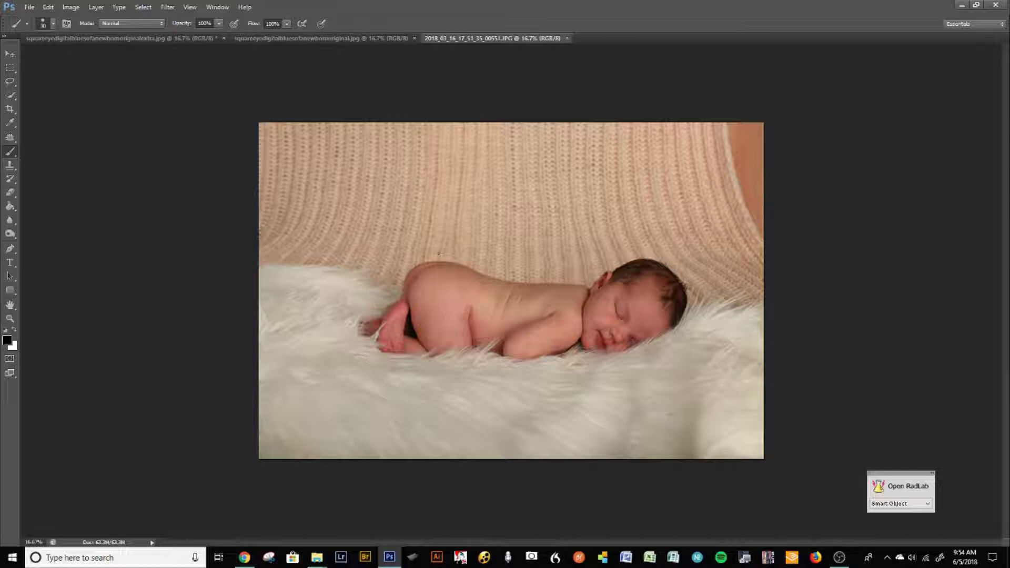
key(bracketright)
key(bracketright)
key(bracketright)
key(bracketright)
key(bracketright)
key(bracketright)
key(bracketright)
key(bracketright)
key(bracketright)
key(bracketright)
key(bracketright)
key(bracketright)
key(bracketright)
key(bracketright)
key(bracketright)
click(183, 39)
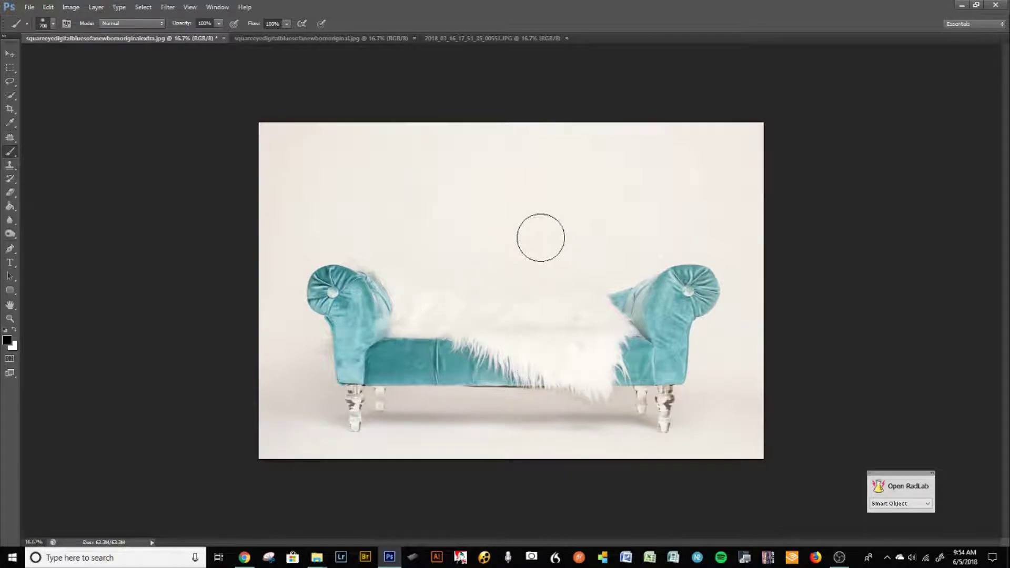
Select the baby's whole body and head in the newborn photo using the Quick Selection tool at size 125
click(515, 37)
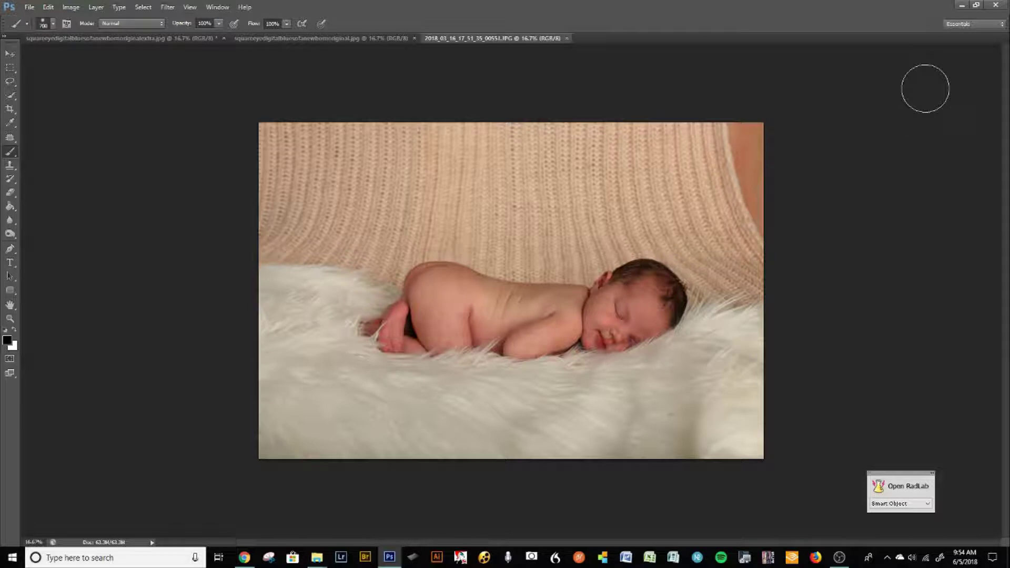
click(11, 98)
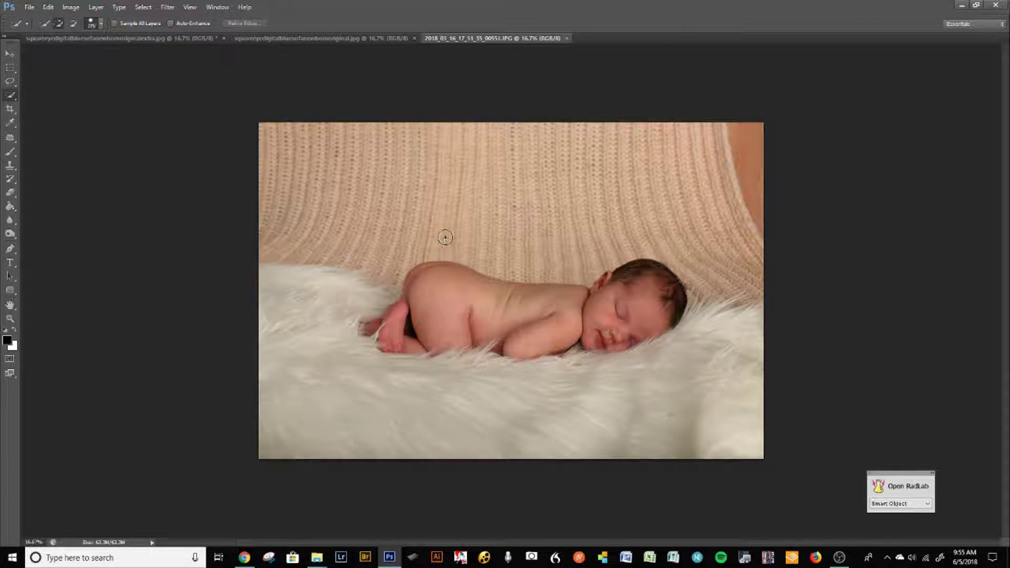
click(442, 302)
key(bracketleft)
key(bracketleft)
key(bracketleft)
key(bracketleft)
mouse_move(444, 295)
mouse_down()
mouse_move(410, 331)
mouse_move(366, 331)
mouse_move(571, 318)
mouse_move(607, 311)
mouse_move(620, 300)
mouse_move(611, 291)
mouse_move(651, 289)
mouse_up()
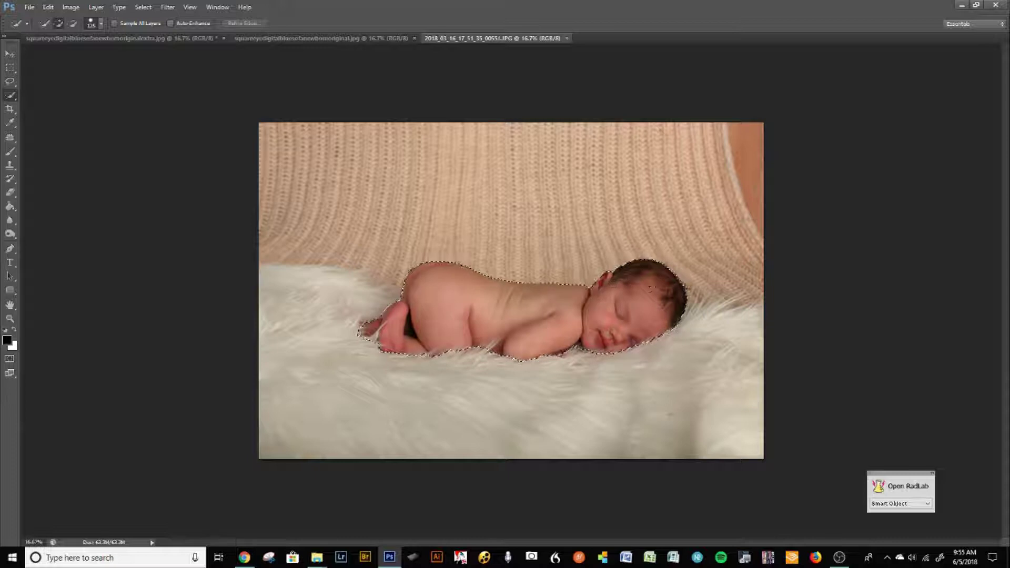
drag(644, 324, 626, 334)
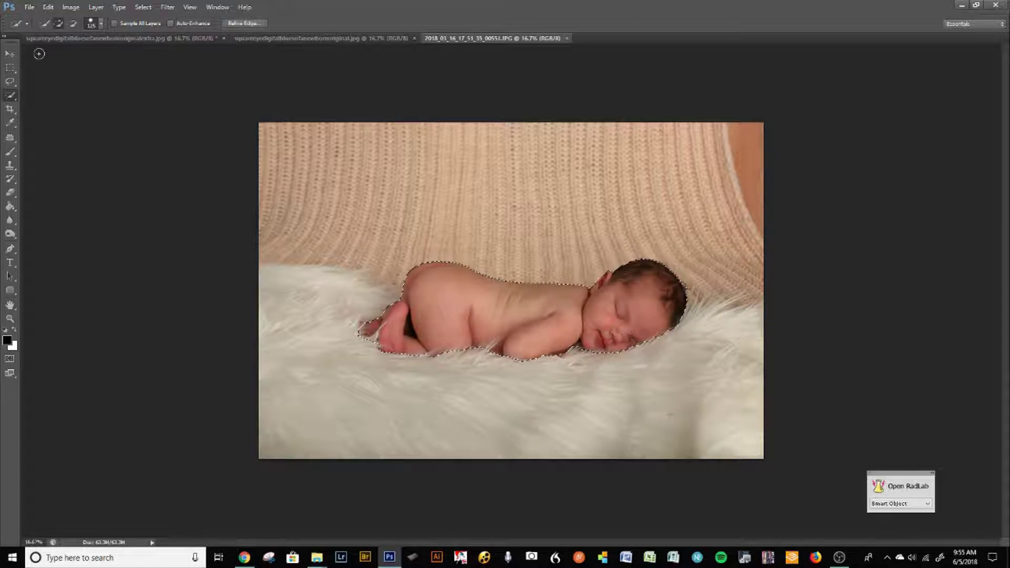
Add a loose band of the fur under and around the baby to the selection with the Lasso tool
drag(10, 83, 59, 83)
key(shift)
mouse_move(406, 305)
mouse_down()
mouse_move(358, 303)
mouse_move(337, 324)
mouse_move(342, 351)
mouse_move(494, 375)
mouse_move(653, 363)
mouse_move(723, 325)
mouse_move(413, 303)
mouse_move(334, 316)
mouse_move(336, 382)
mouse_move(536, 388)
mouse_move(671, 371)
mouse_move(737, 331)
mouse_move(405, 301)
mouse_up()
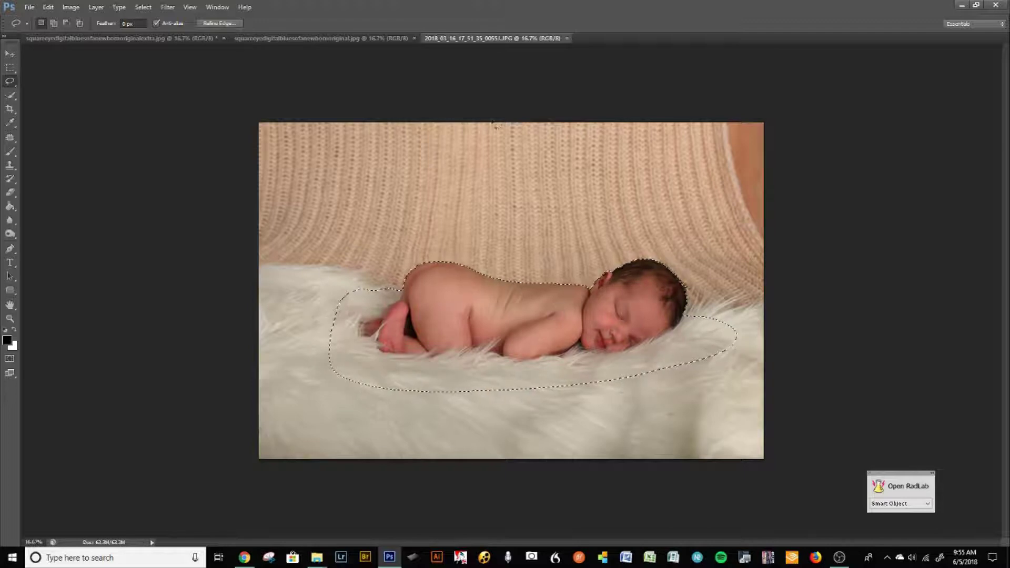
Start Refine Edge on the selection, enable Smart Radius and set the radius to 4.5 px
click(143, 7)
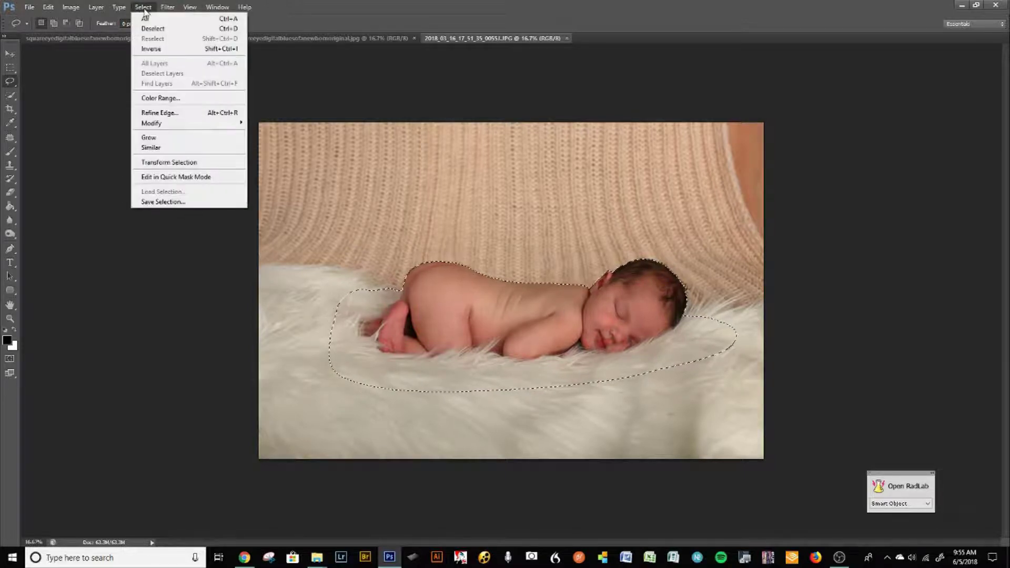
click(160, 113)
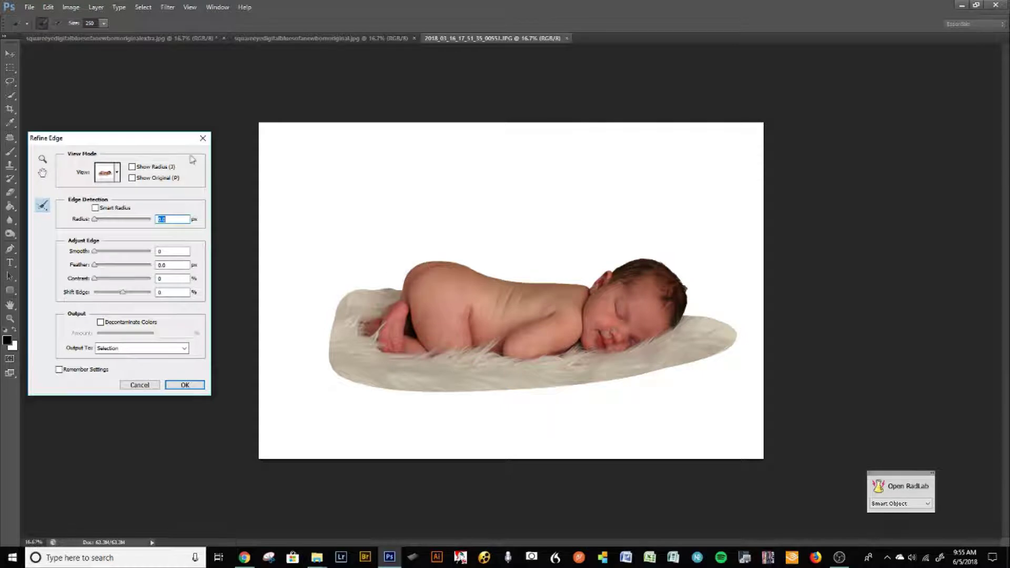
drag(117, 141, 841, 177)
click(821, 245)
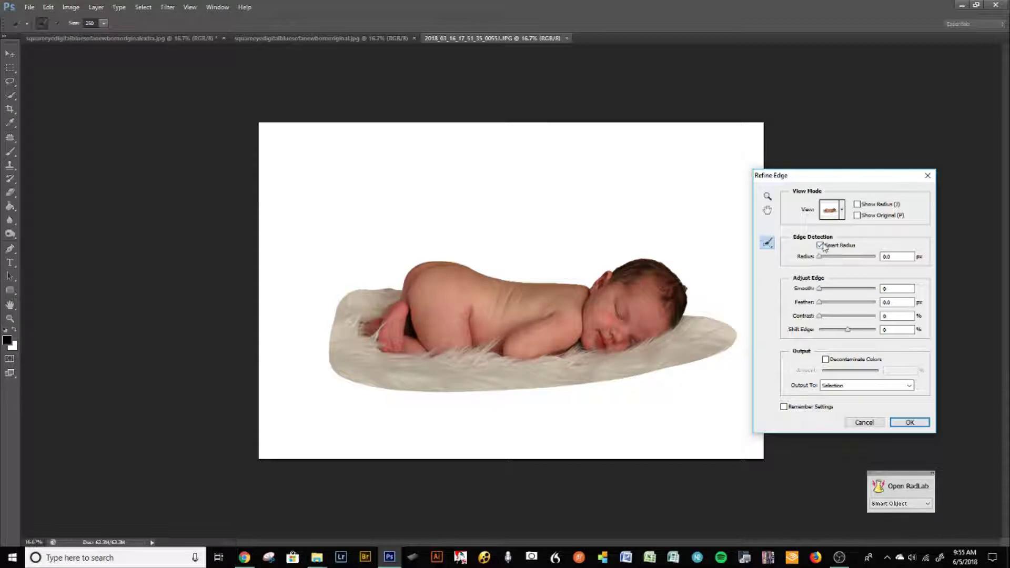
drag(819, 257, 842, 258)
key(ctrl+plus)
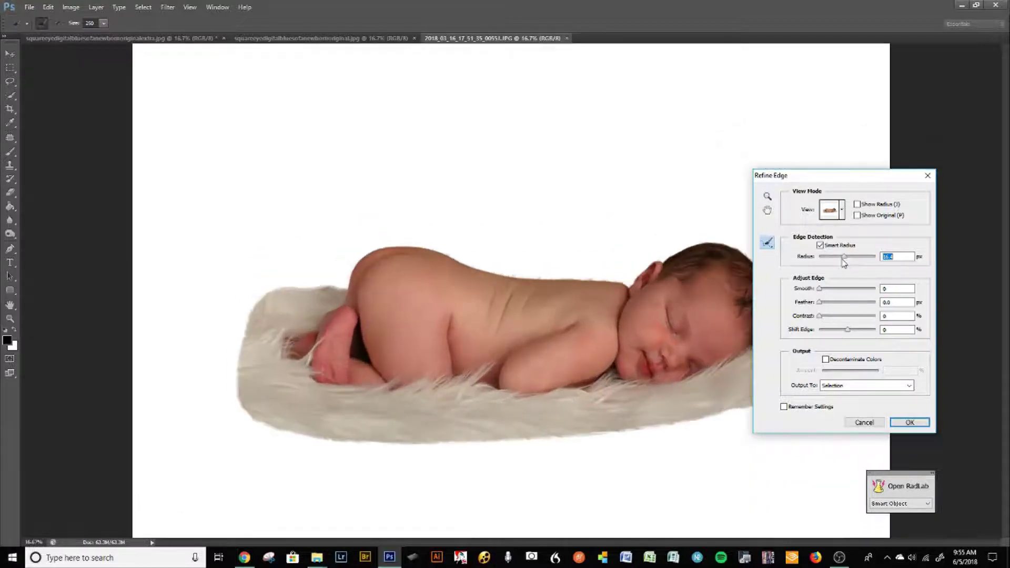
key(ctrl+plus)
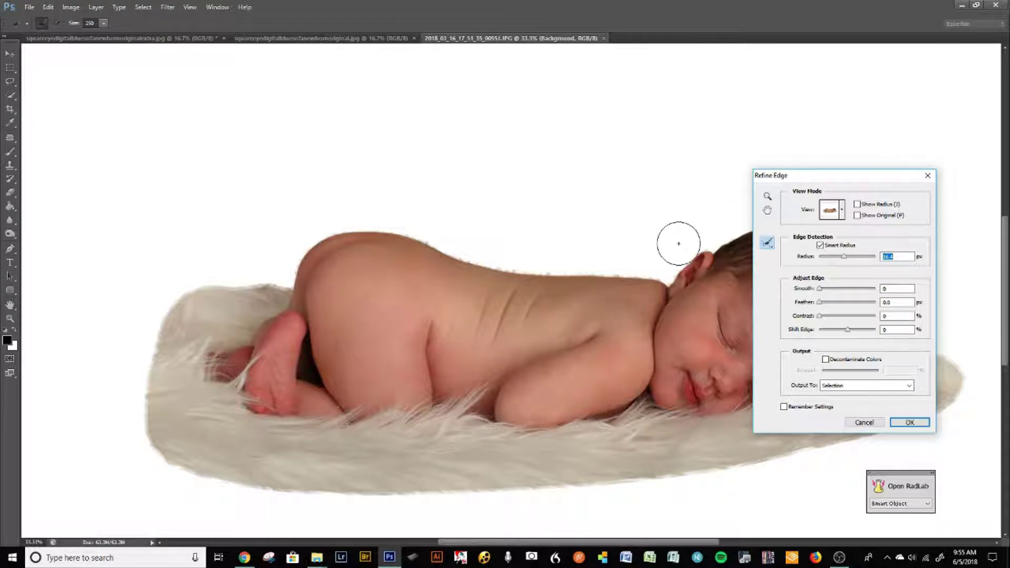
key(ctrl+plus)
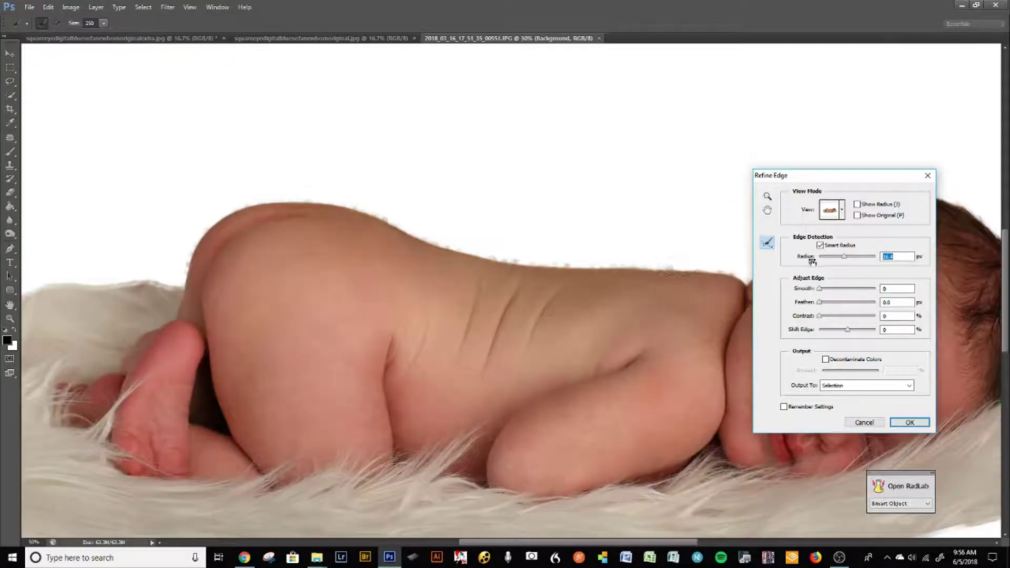
drag(843, 257, 834, 261)
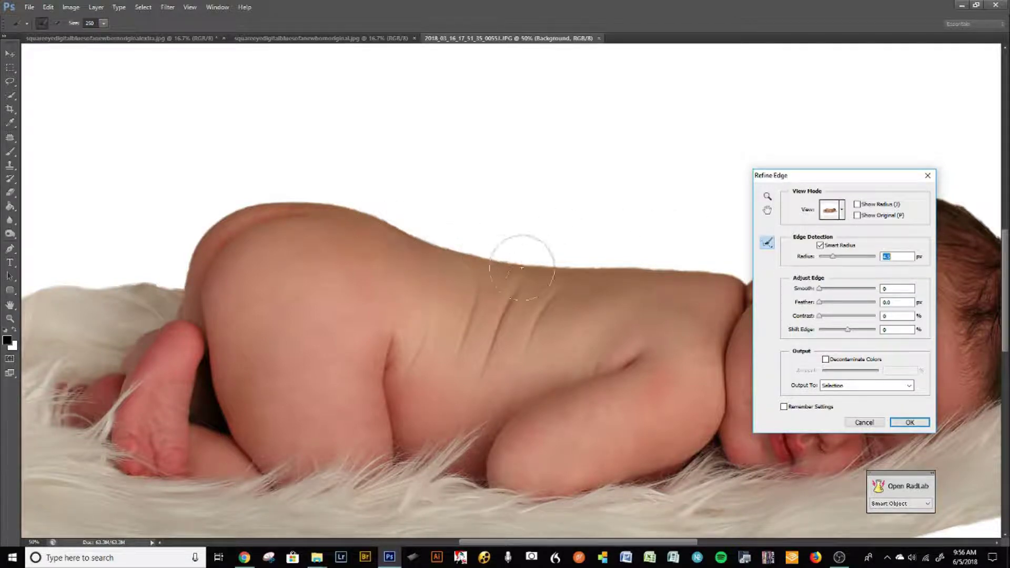
Adjust the refined edge to radius 3.3 px, smooth 55, feather 1.5 px and contrast 31%
scroll(637, 271, up, 1)
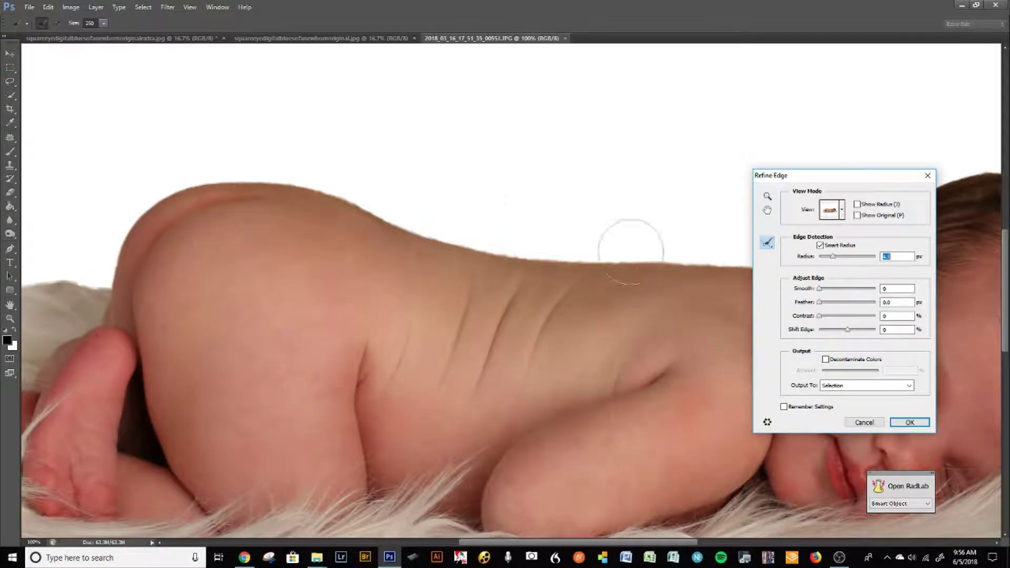
scroll(637, 247, up, 2)
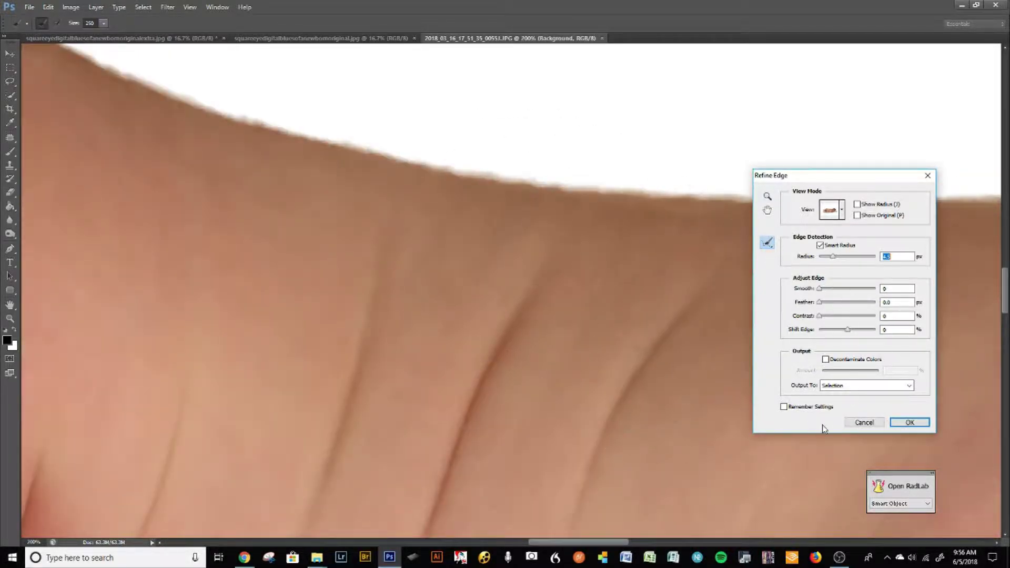
key(ctrl+minus)
key(ctrl+minus)
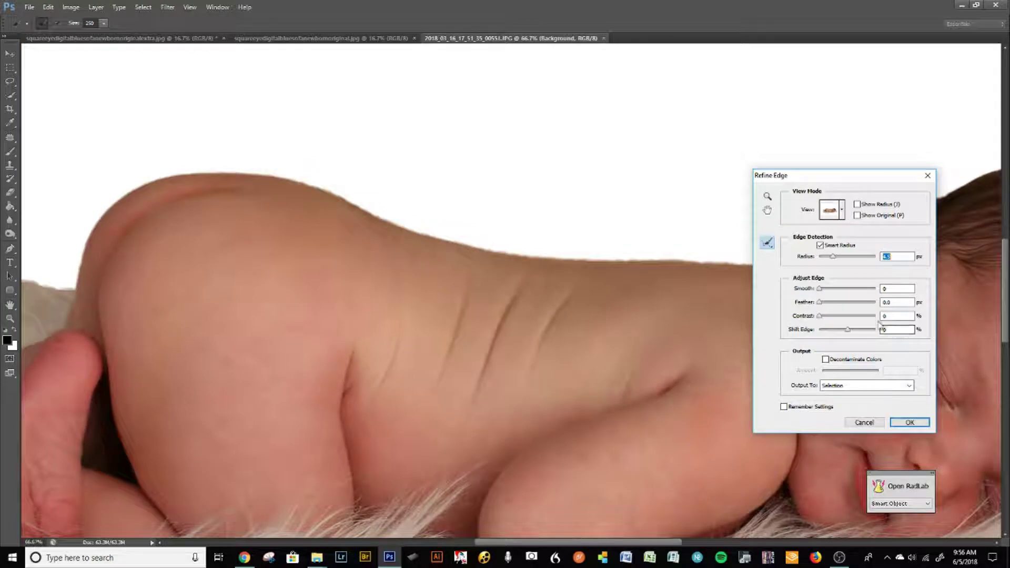
click(823, 290)
drag(836, 294, 844, 318)
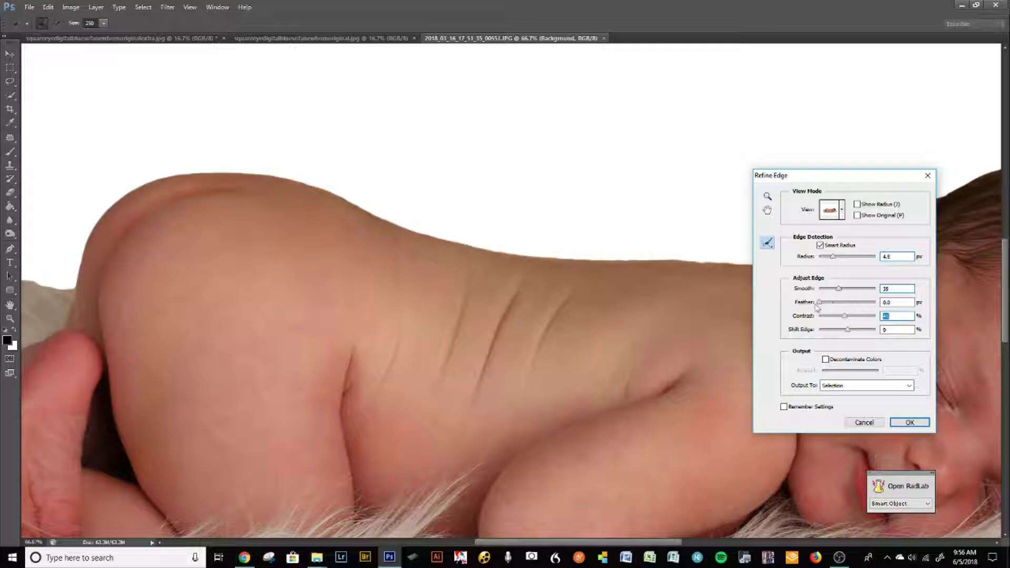
click(886, 304)
drag(819, 303, 823, 310)
drag(835, 258, 854, 289)
key(BackSpace)
Paint along the top and back of the baby's head with the Refine Radius brush, reducing its size to 175, to recover the hair edge
drag(643, 354, 235, 332)
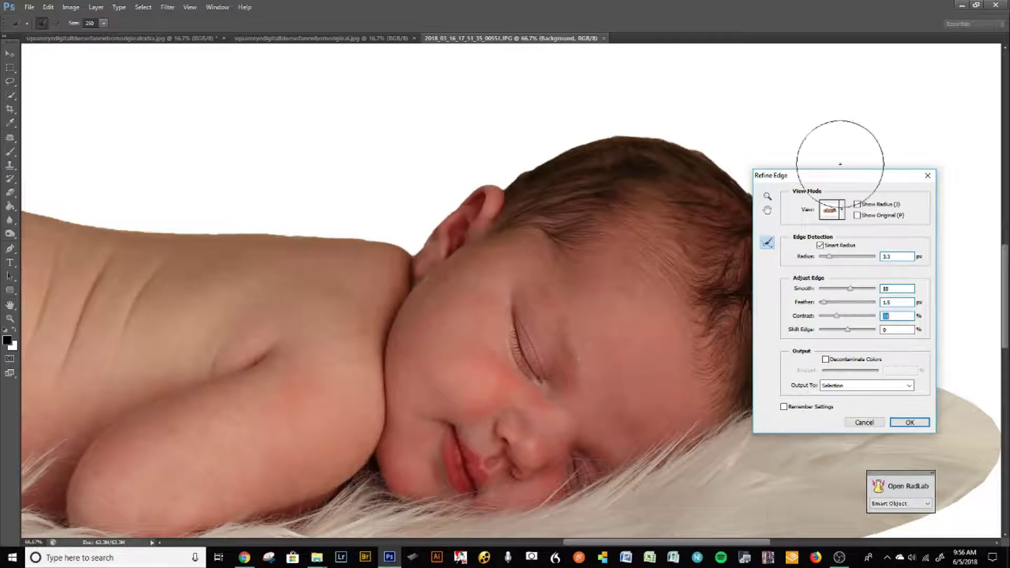
drag(809, 181, 877, 137)
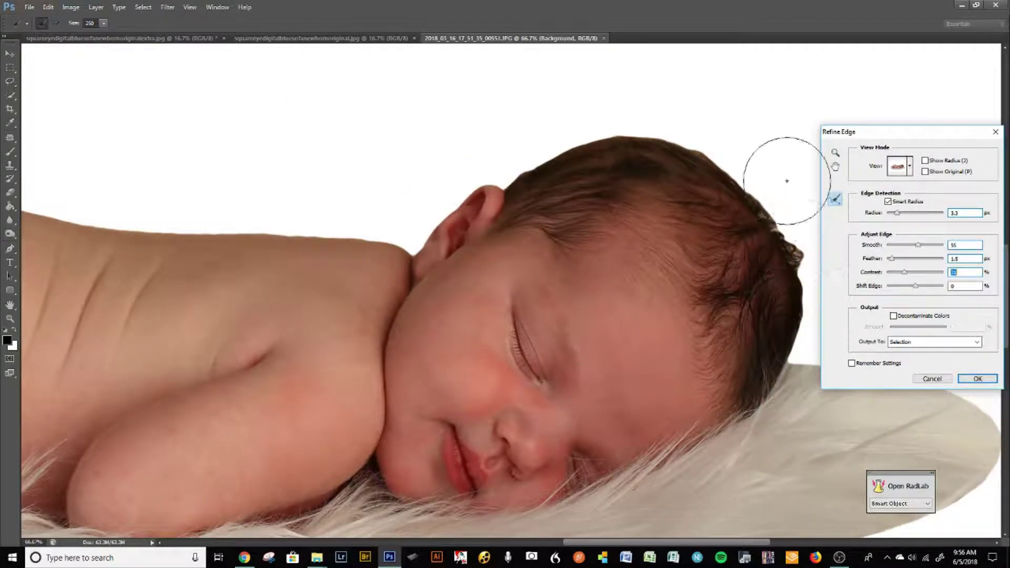
mouse_move(576, 153)
mouse_down()
mouse_move(530, 158)
mouse_move(725, 180)
mouse_up()
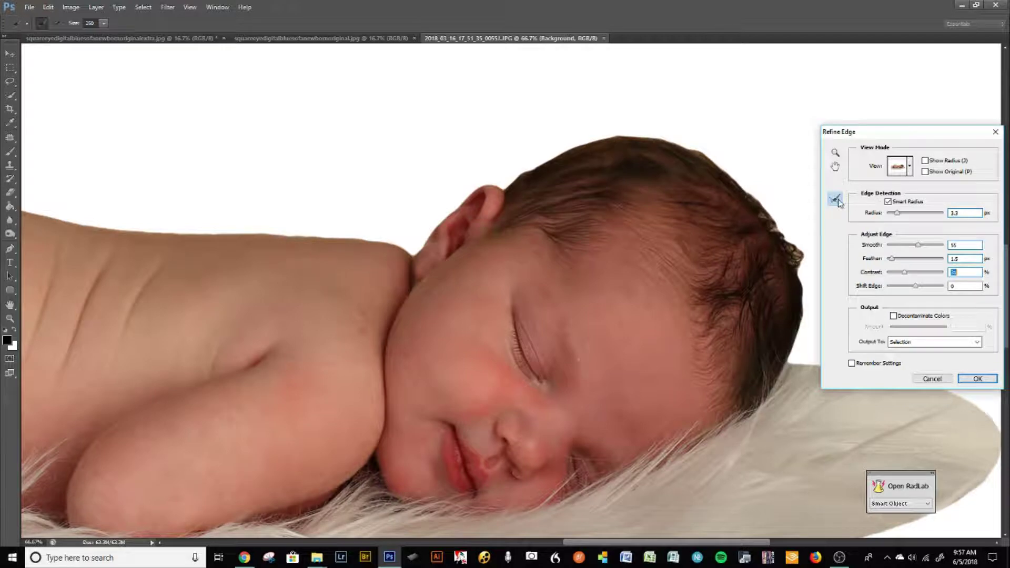
drag(679, 108, 779, 182)
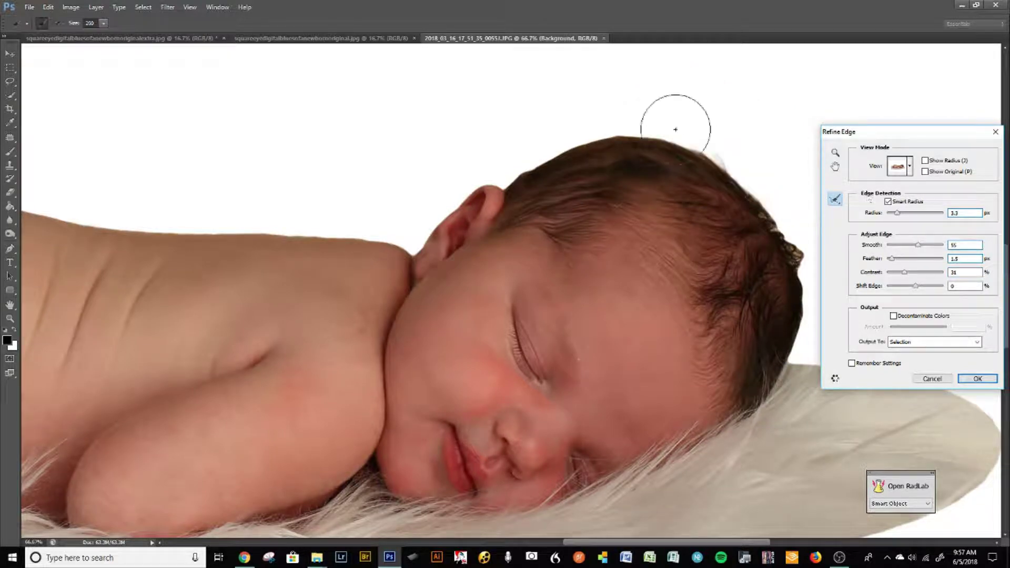
mouse_move(630, 117)
mouse_down()
mouse_move(558, 120)
mouse_move(519, 161)
mouse_up()
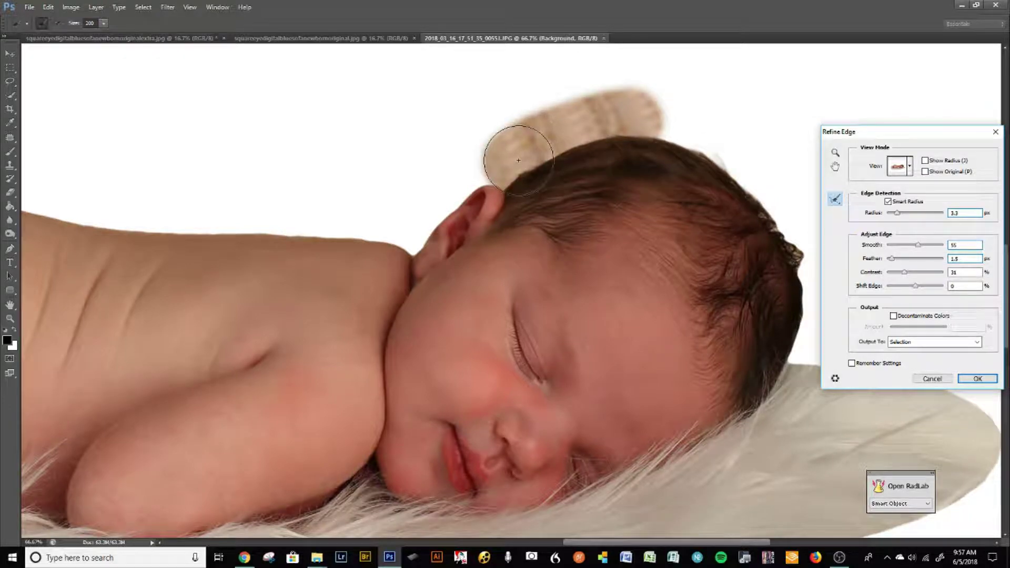
key(bracketleft)
drag(614, 246, 333, 289)
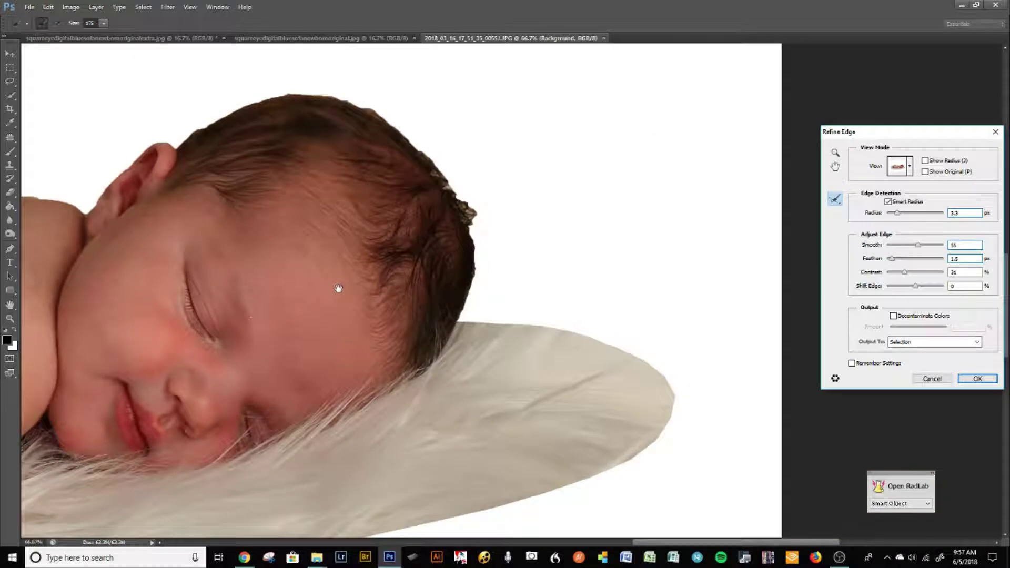
mouse_move(428, 133)
mouse_down()
mouse_move(494, 235)
mouse_move(489, 303)
mouse_move(474, 312)
mouse_move(483, 304)
mouse_up()
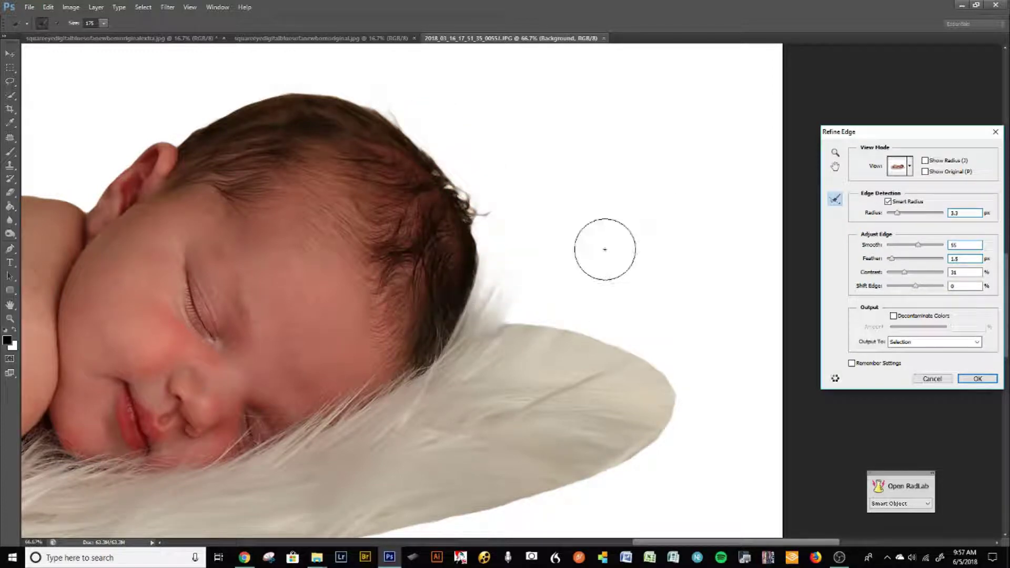
Paint along the outer fur edge beside the baby's head with the Refine Radius brush to bring out individual fur strands
mouse_move(513, 324)
mouse_down()
mouse_move(584, 335)
mouse_move(542, 300)
mouse_move(529, 305)
mouse_move(570, 300)
mouse_move(604, 311)
mouse_move(611, 340)
mouse_move(641, 334)
mouse_up()
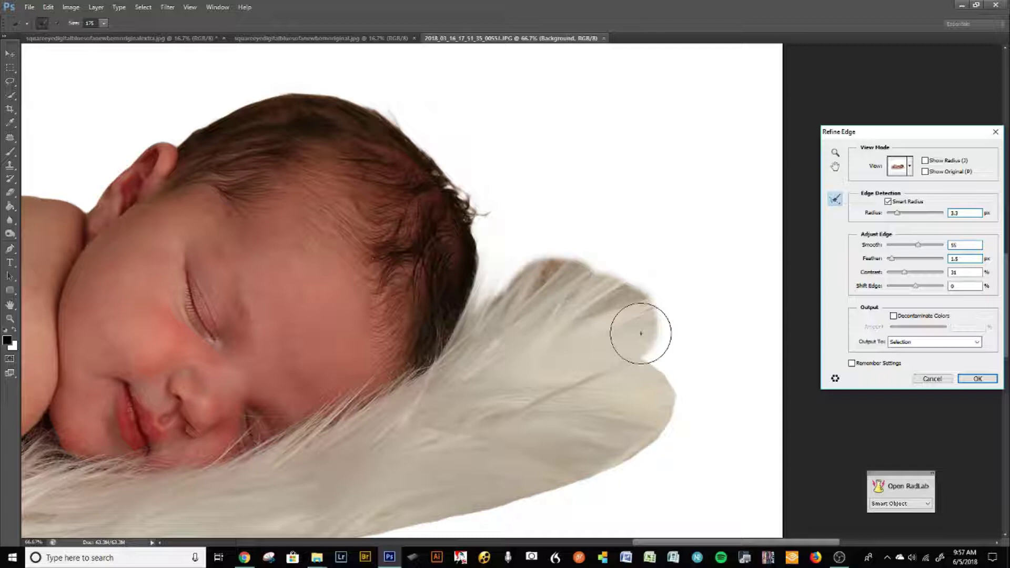
drag(641, 333, 644, 332)
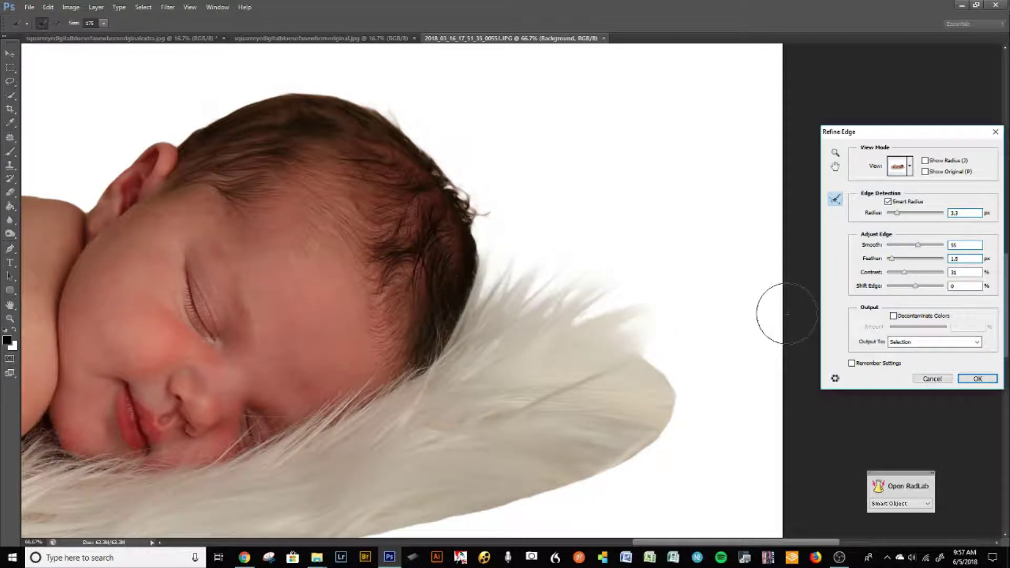
mouse_move(679, 368)
mouse_down()
mouse_move(618, 354)
mouse_move(706, 427)
mouse_move(690, 421)
mouse_up()
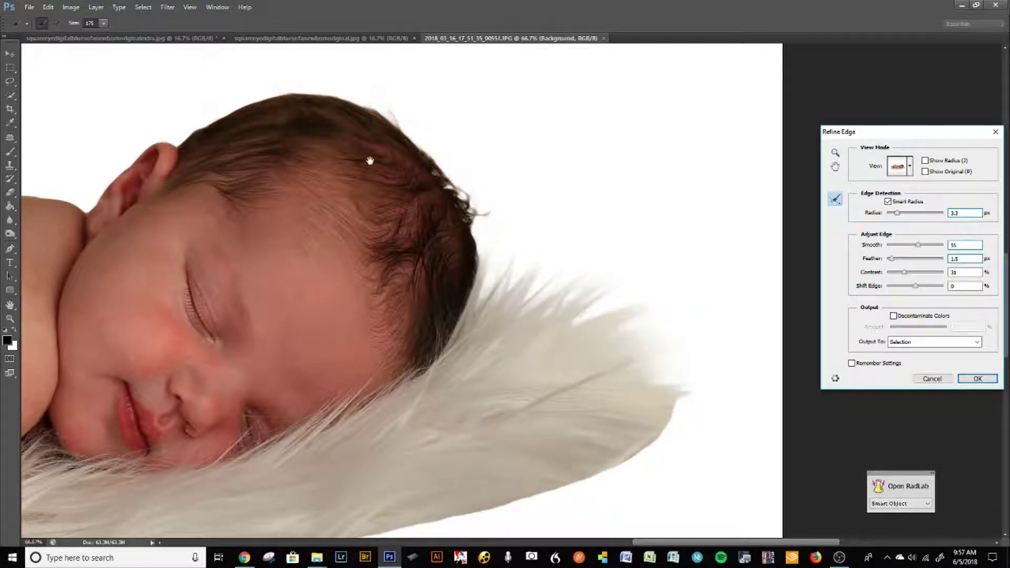
drag(368, 158, 557, 165)
drag(399, 176, 539, 200)
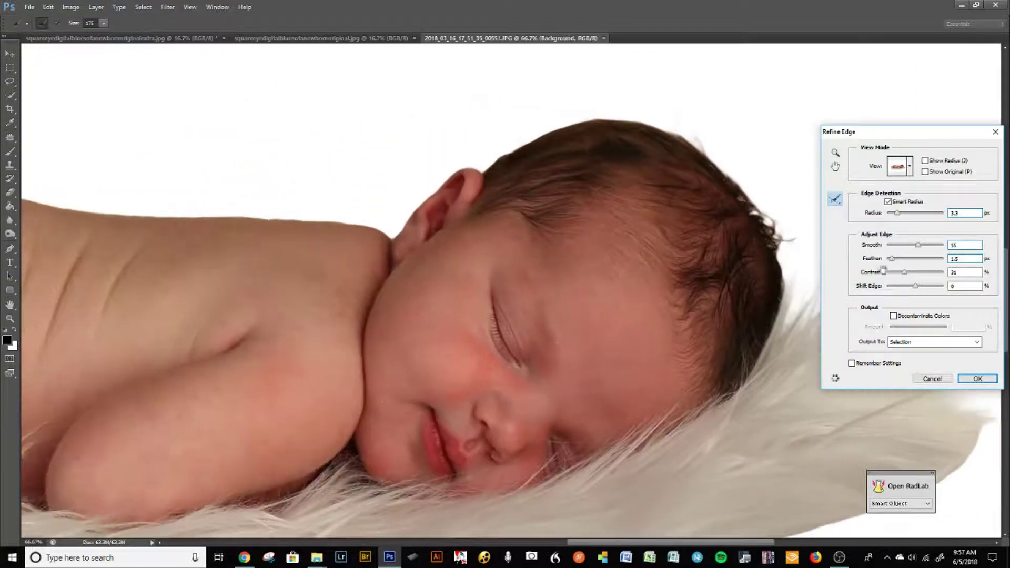
Set the refined edge's smoothing to 19 and contrast to 22%
drag(901, 273, 855, 256)
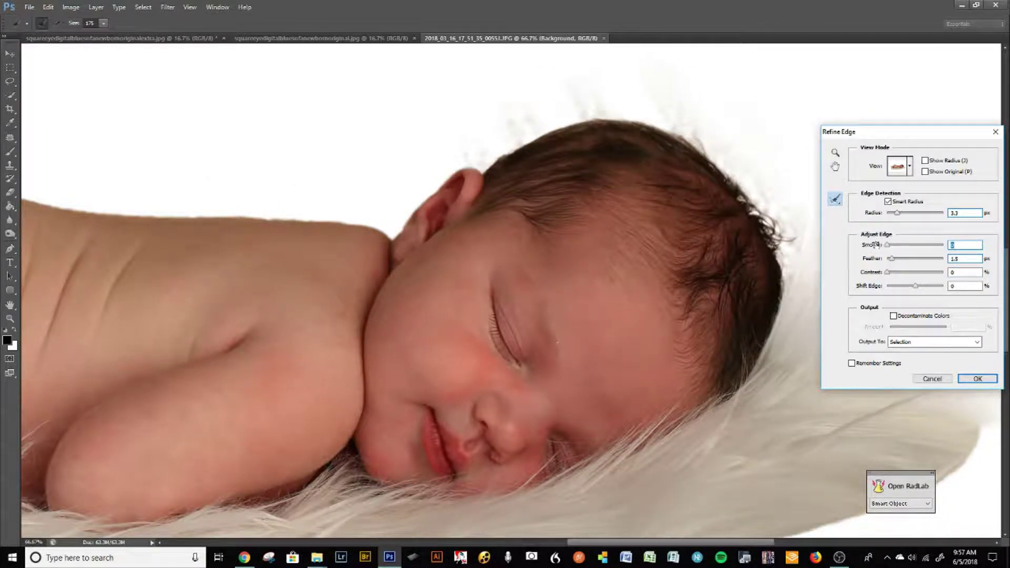
click(897, 245)
click(900, 273)
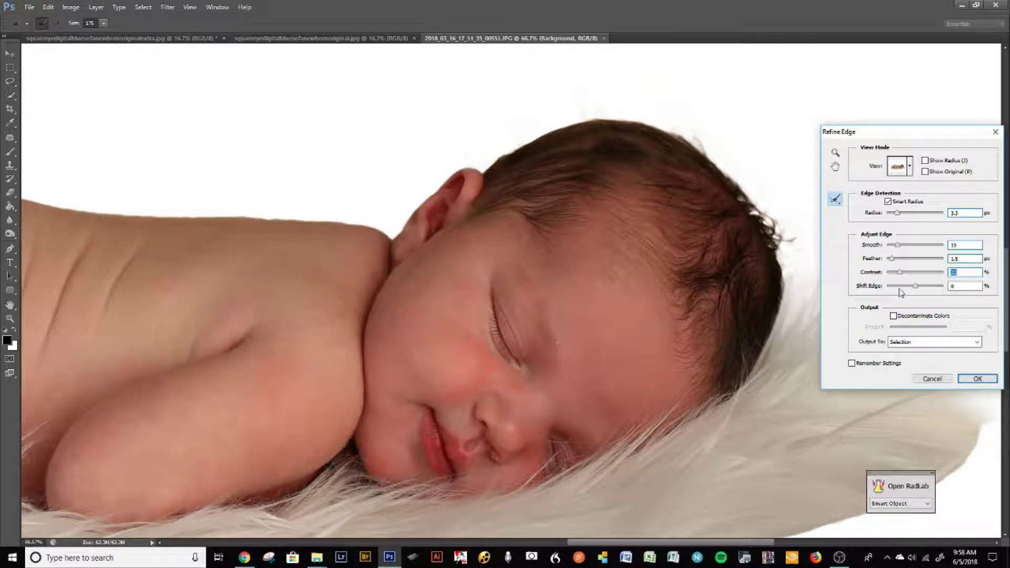
Adjust the Shift Edge amount, checking it along the baby's hair and back, and settle on -16%
click(933, 285)
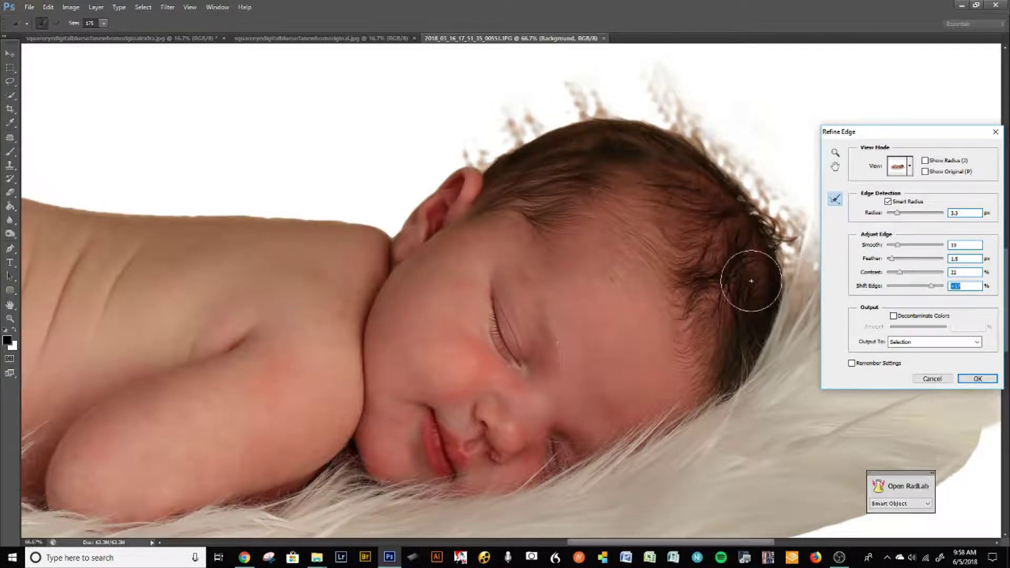
drag(221, 244, 686, 294)
drag(356, 274, 444, 237)
scroll(327, 232, right, 15)
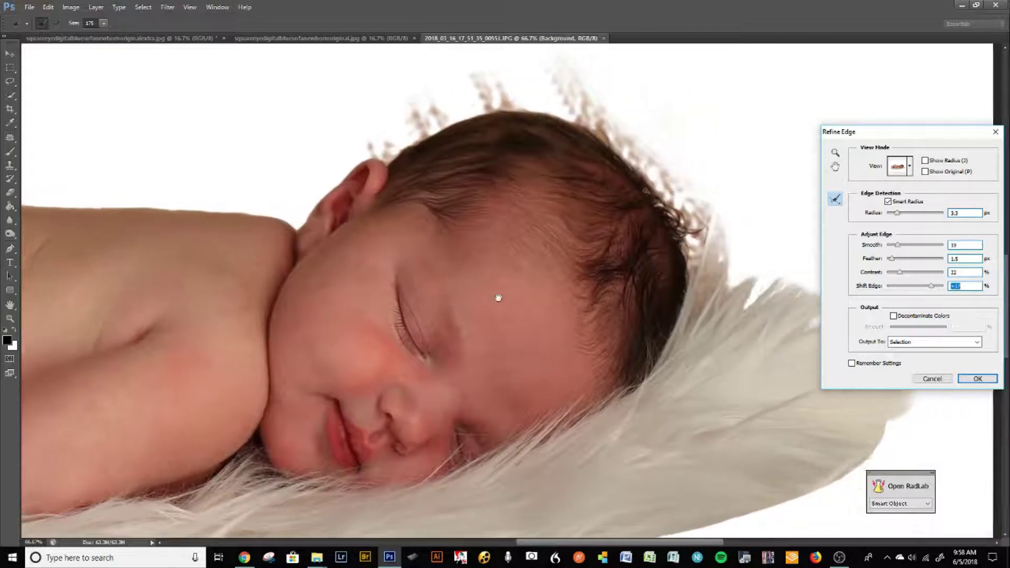
click(914, 288)
drag(913, 293, 908, 294)
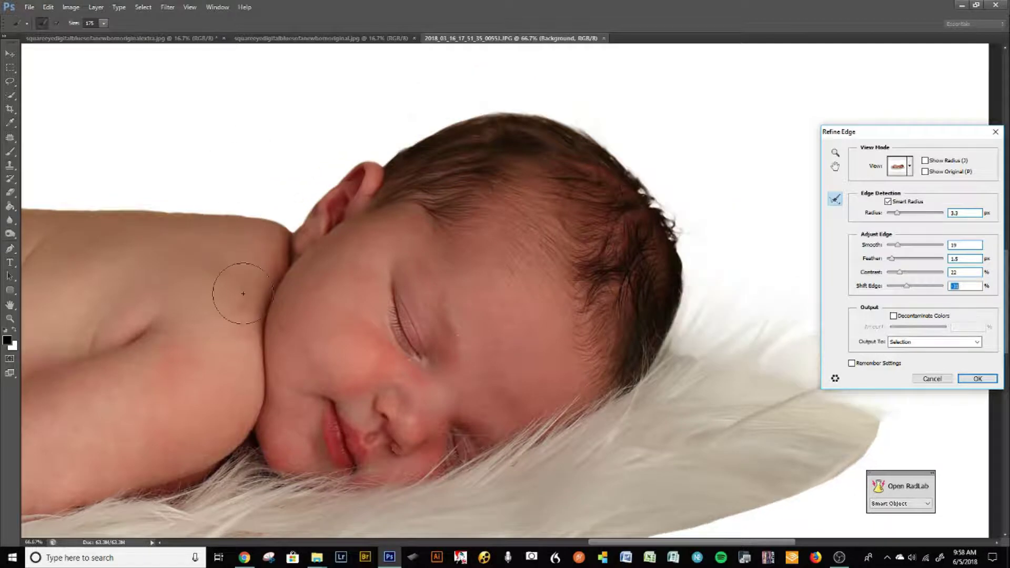
drag(424, 288, 679, 316)
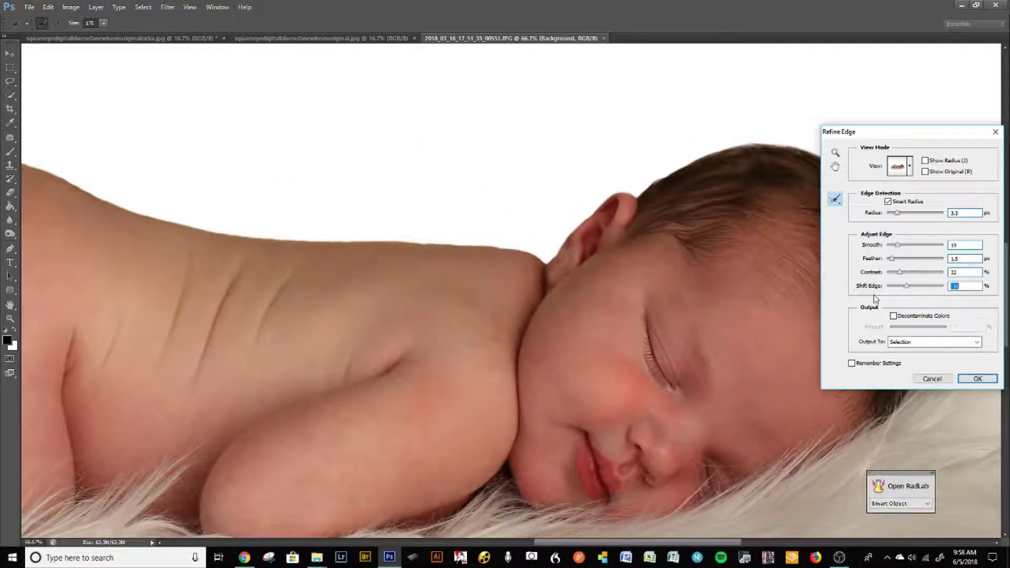
drag(738, 298, 531, 306)
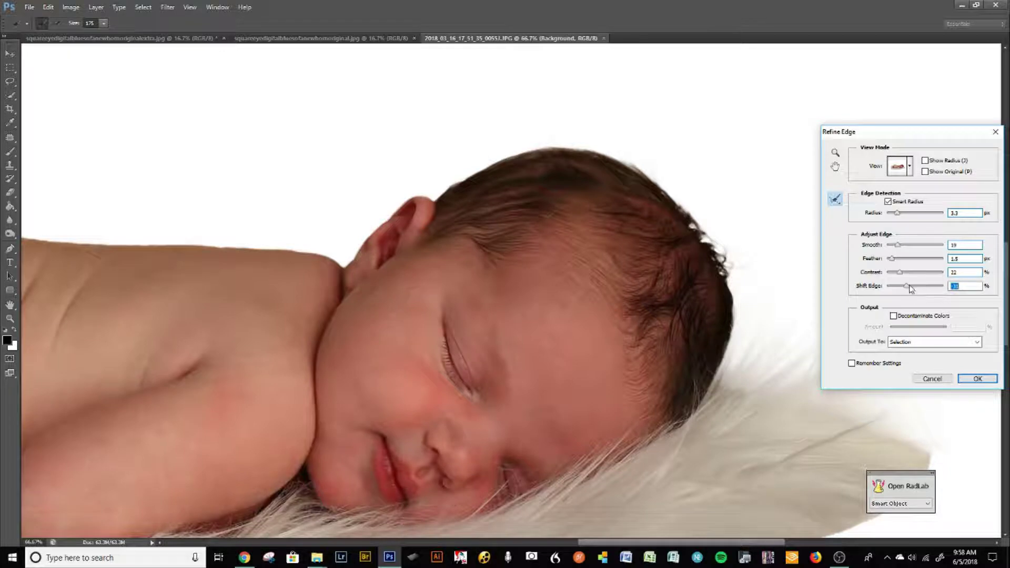
drag(910, 288, 913, 289)
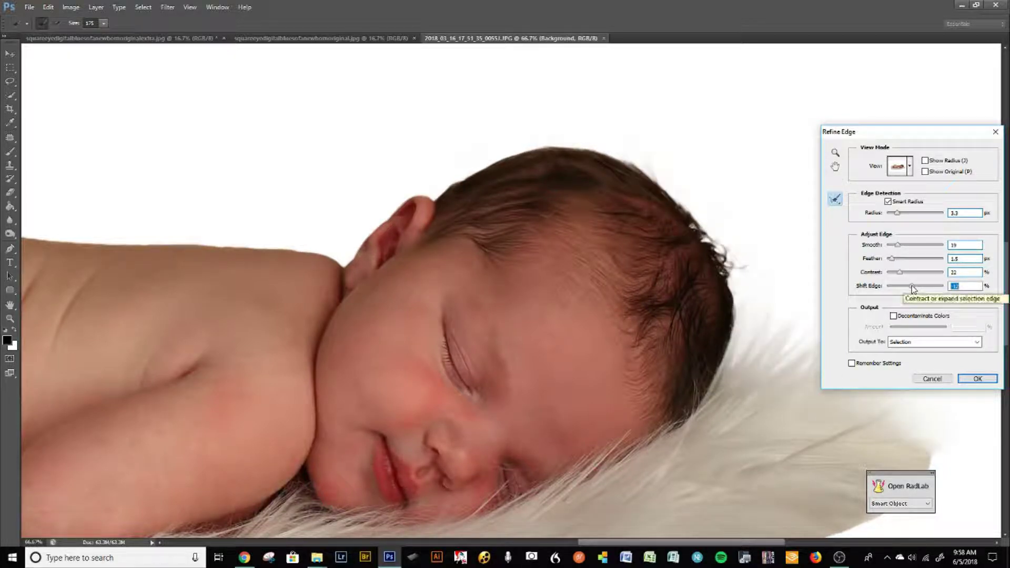
Output the refined selection to a new layer with layer mask and apply it
click(914, 343)
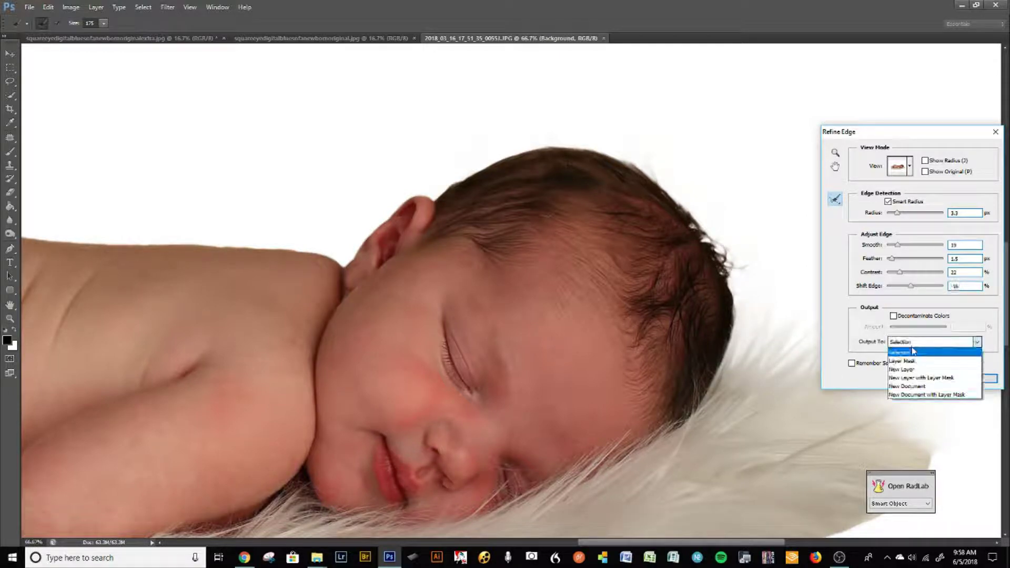
click(917, 378)
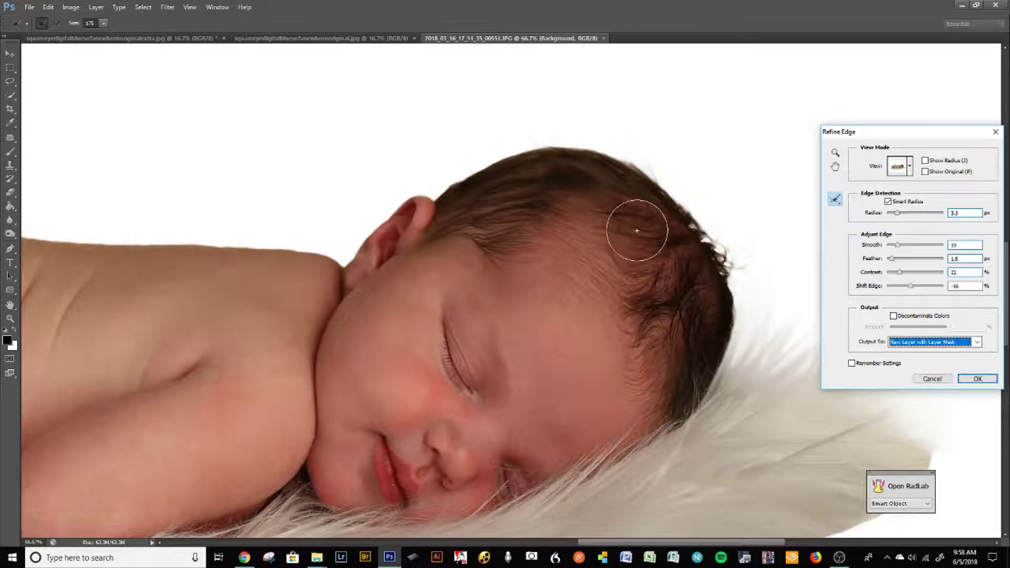
drag(918, 135, 845, 87)
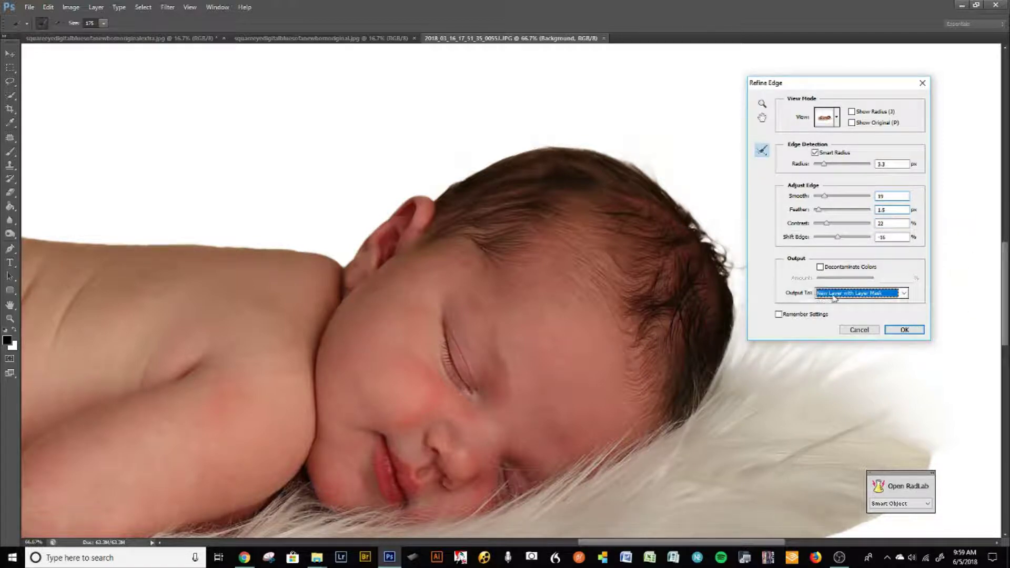
click(903, 330)
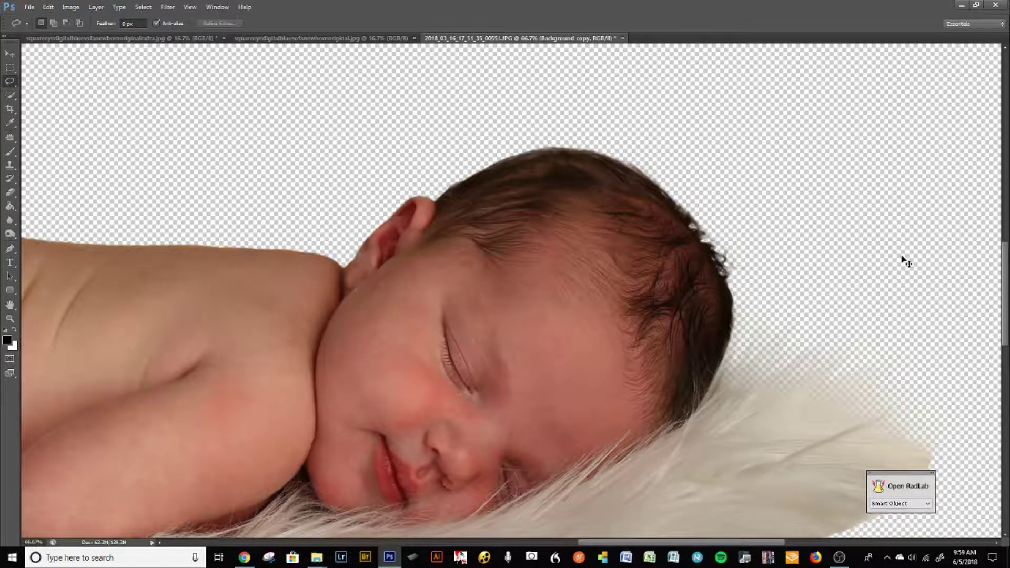
Float the newborn cutout in its own window and move it clear of the sofa backdrop
key(ctrl+minus)
key(ctrl+minus)
key(ctrl+minus)
key(ctrl+minus)
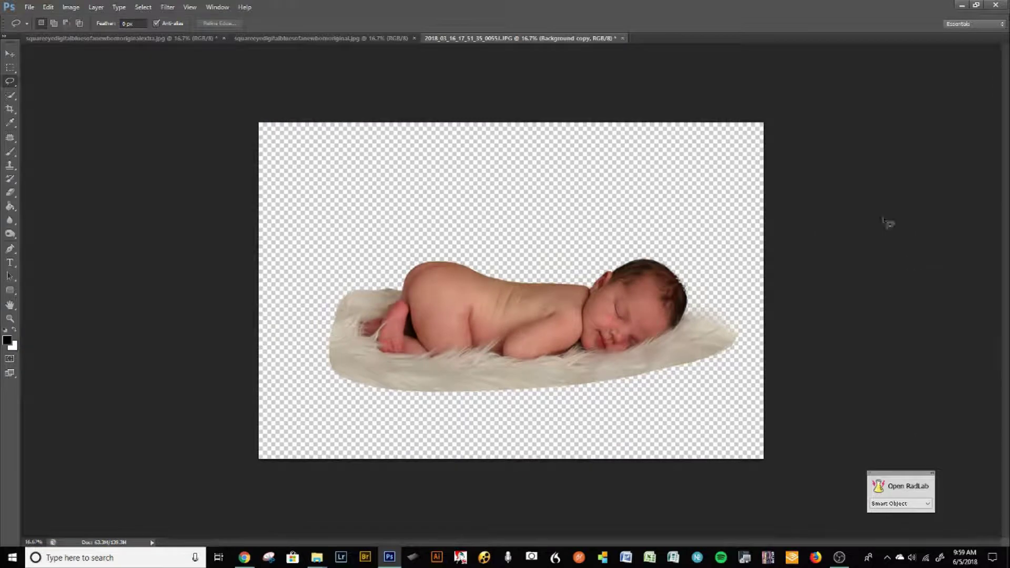
drag(464, 44, 613, 151)
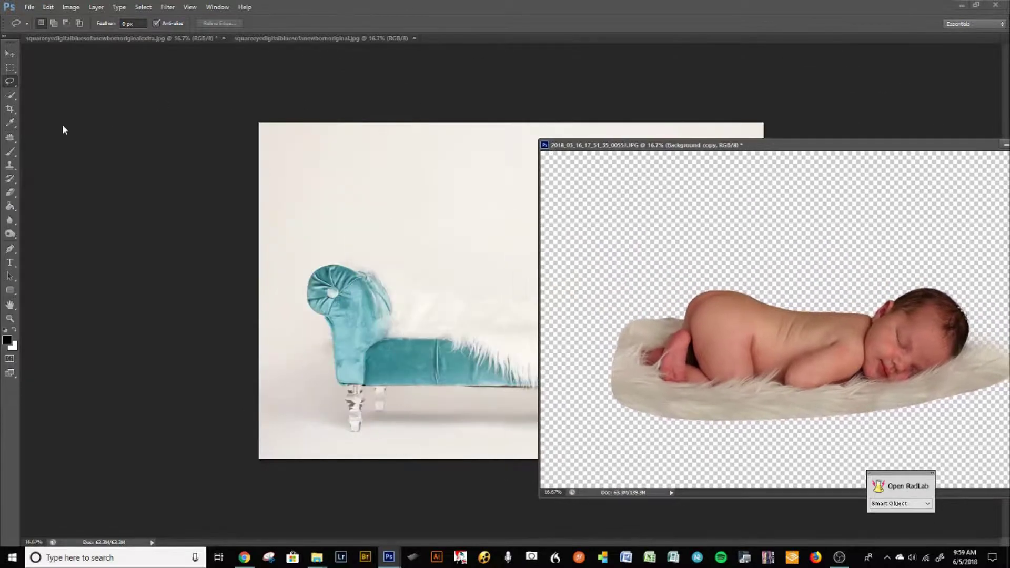
click(309, 39)
click(174, 38)
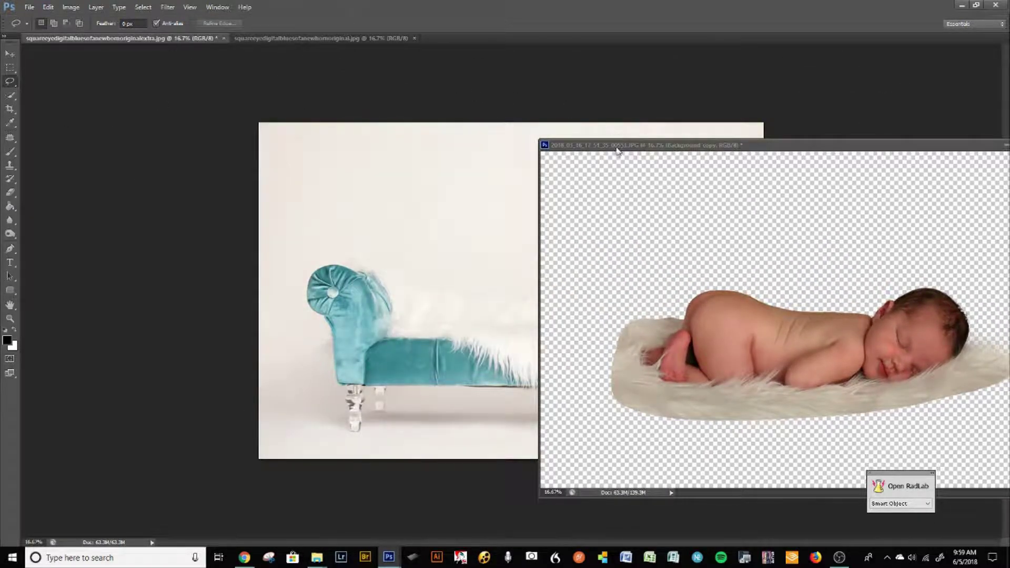
drag(633, 151, 1009, 116)
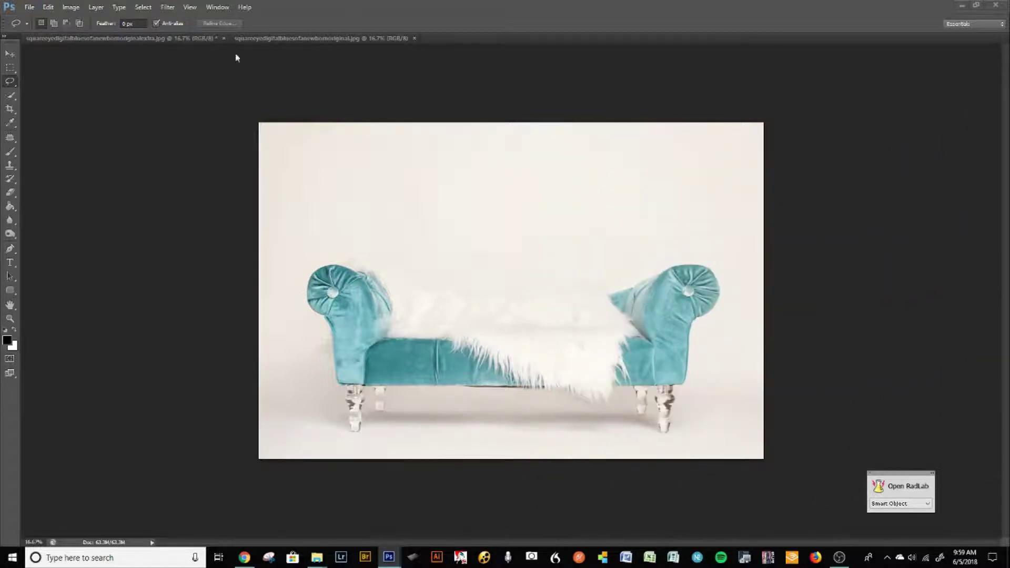
Compare the tones of the extra and original blue sofa backdrops, ending on the original version
click(200, 40)
click(289, 40)
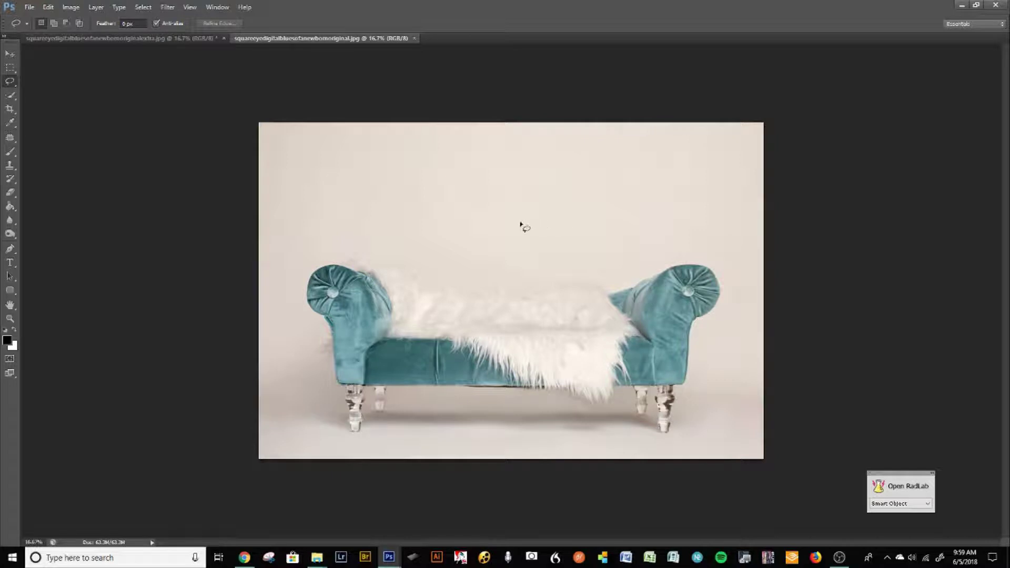
click(183, 39)
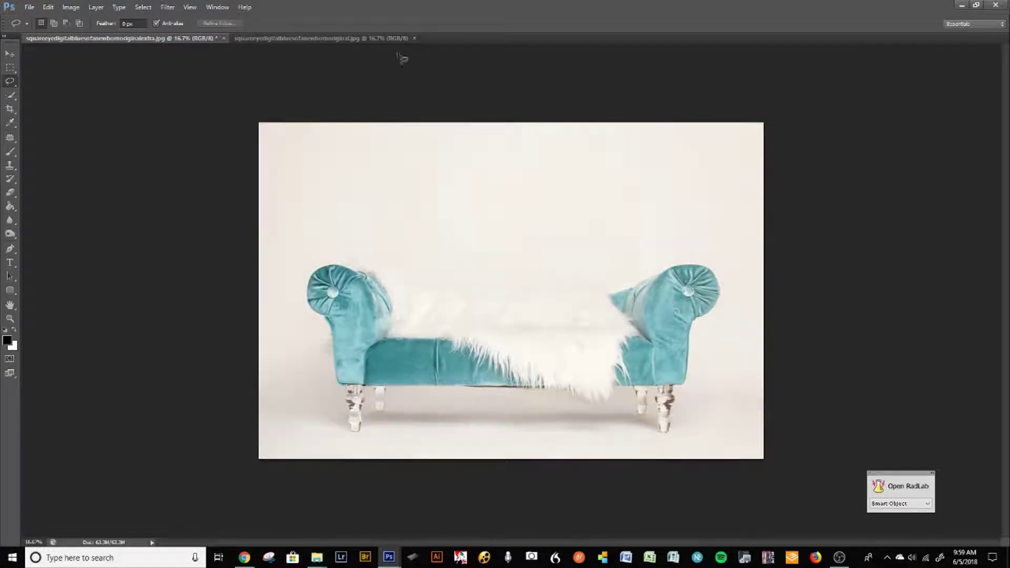
click(296, 39)
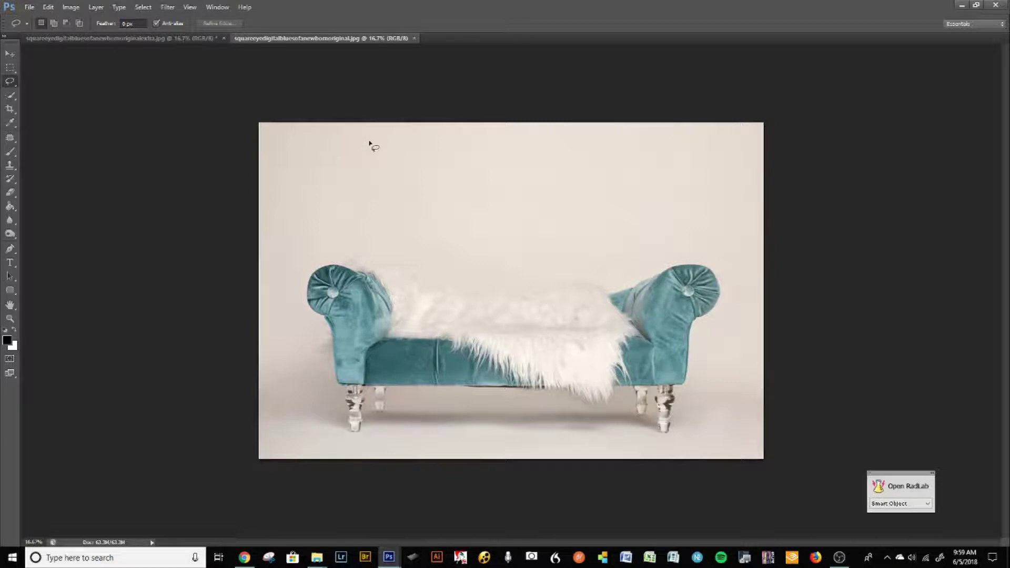
click(888, 482)
click(197, 38)
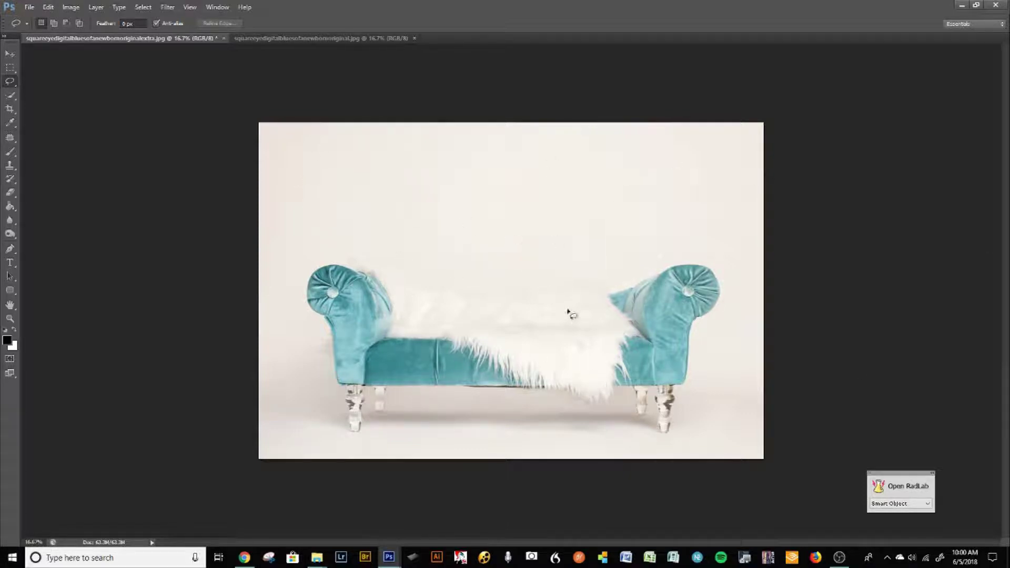
click(332, 35)
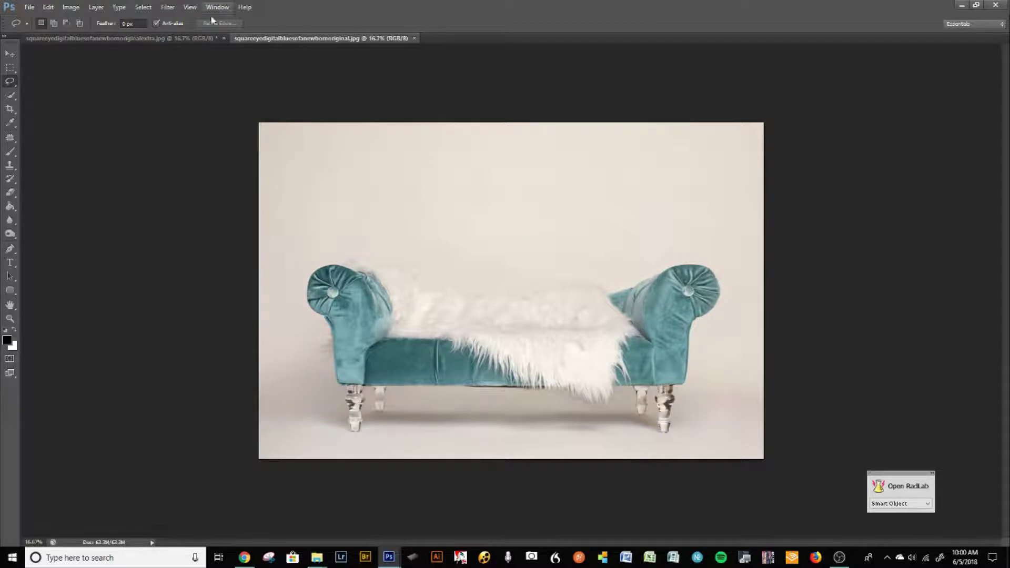
click(174, 38)
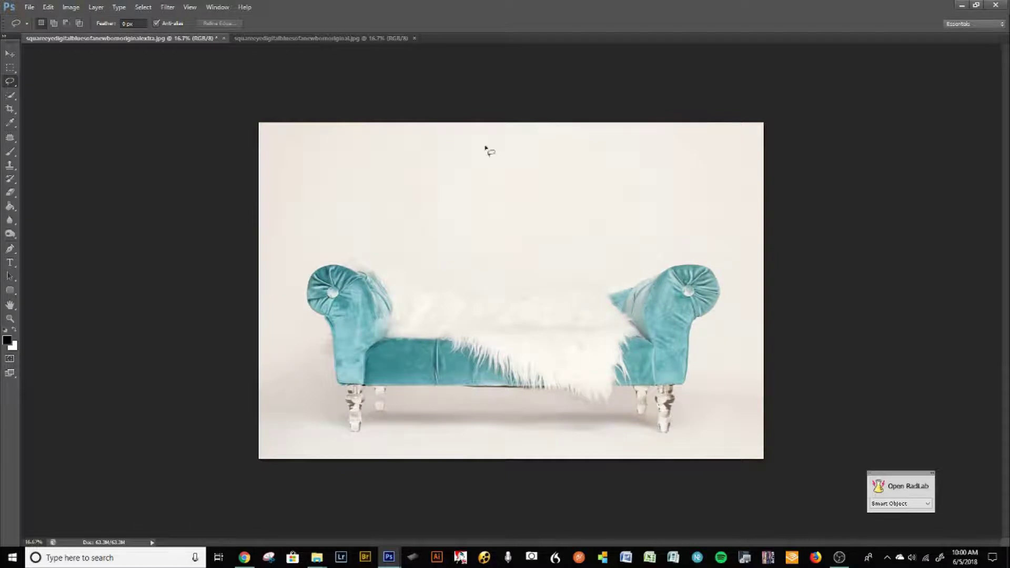
click(286, 38)
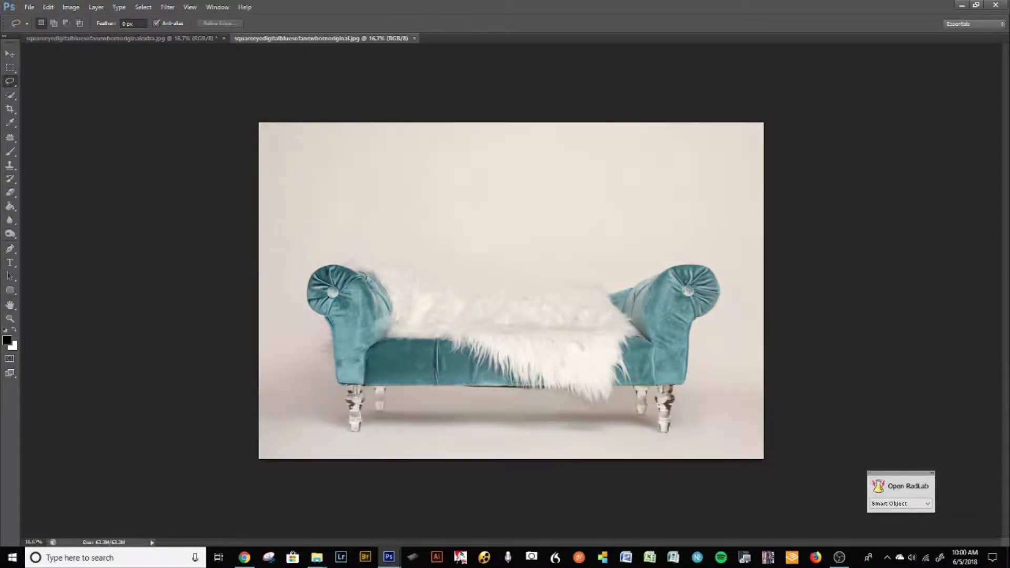
Bring the newborn window back over the backdrop and show its layers beside the canvas
key(ctrl+Tab)
drag(846, 70, 224, 63)
key(F7)
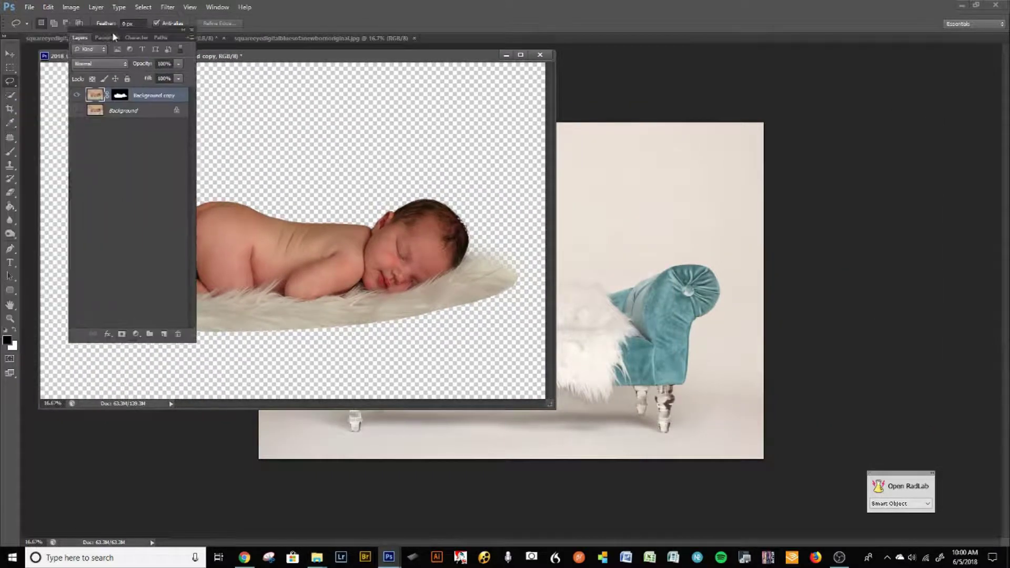
drag(110, 35, 103, 92)
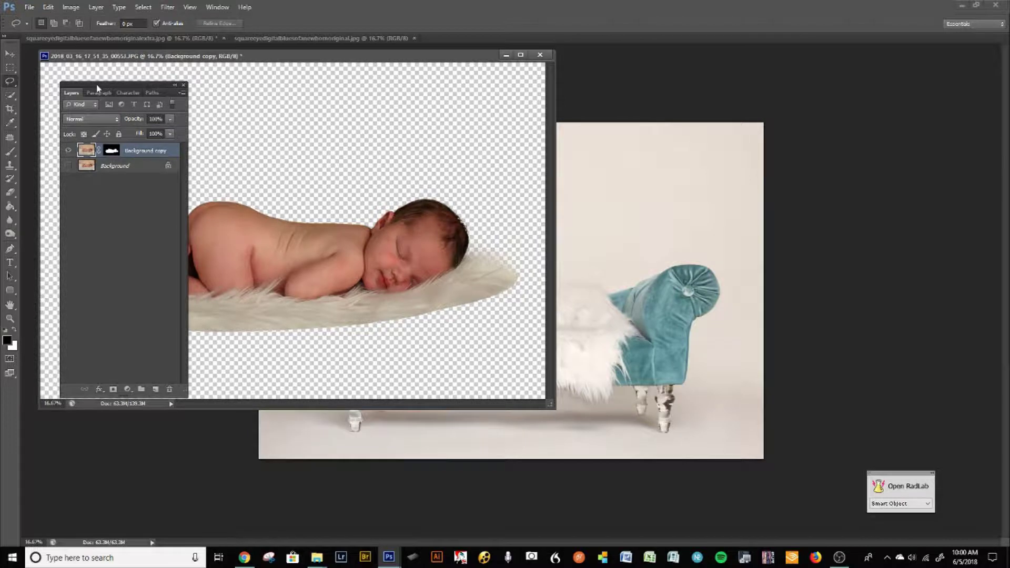
drag(98, 86, 849, 83)
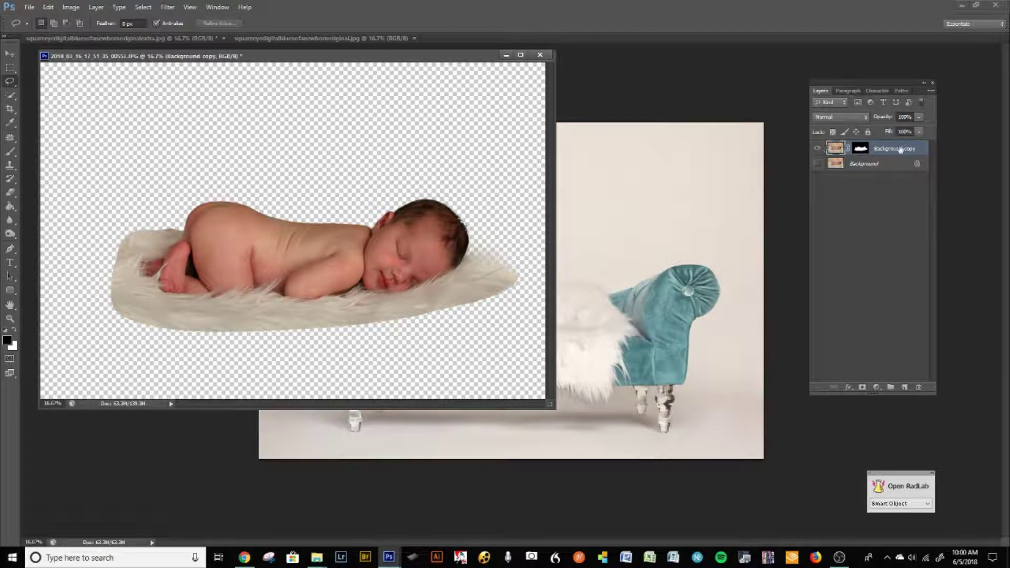
Copy the masked newborn layer into the original sofa backdrop and close the source photo without saving
drag(900, 150, 661, 274)
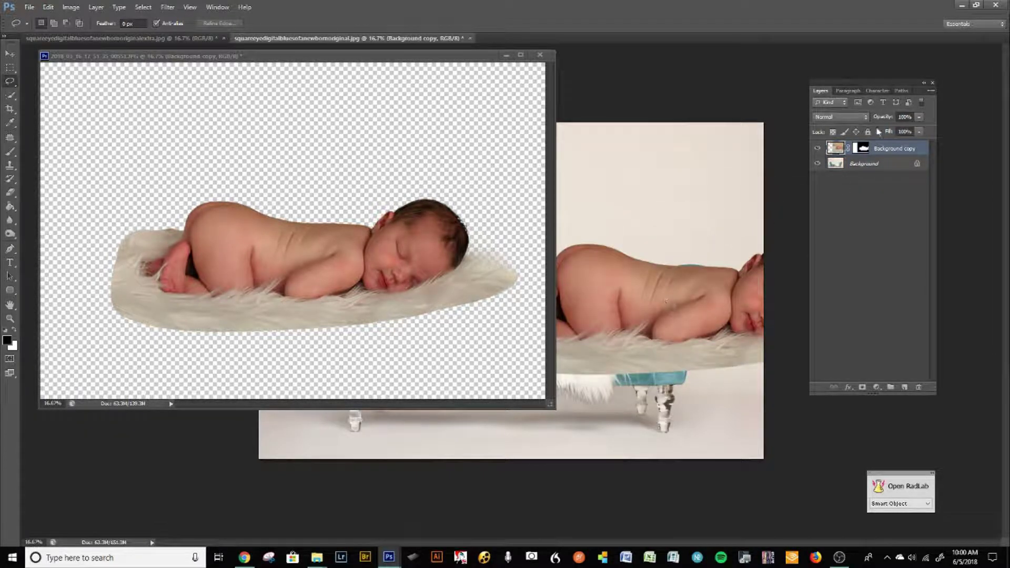
drag(396, 59, 471, 93)
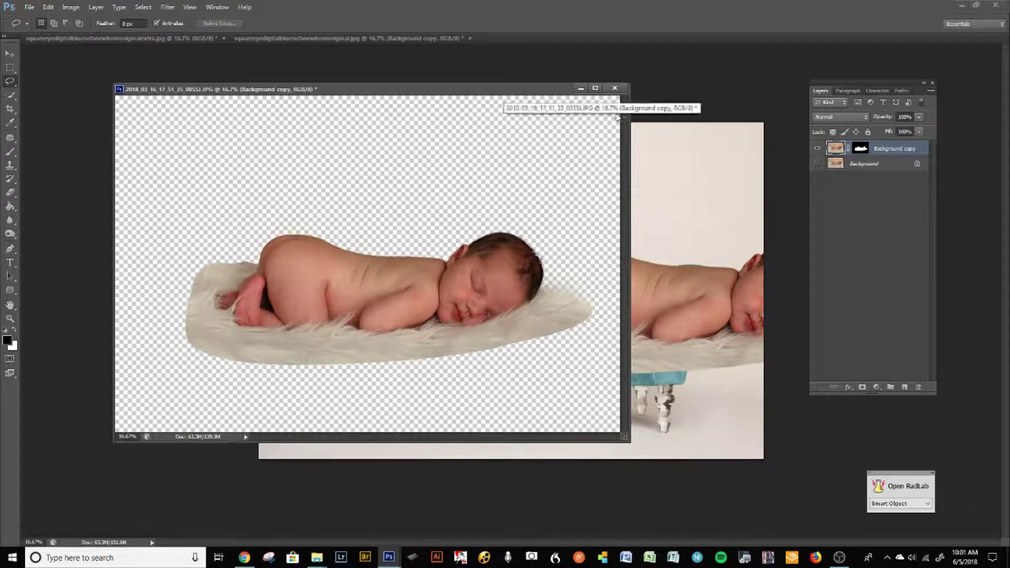
click(615, 89)
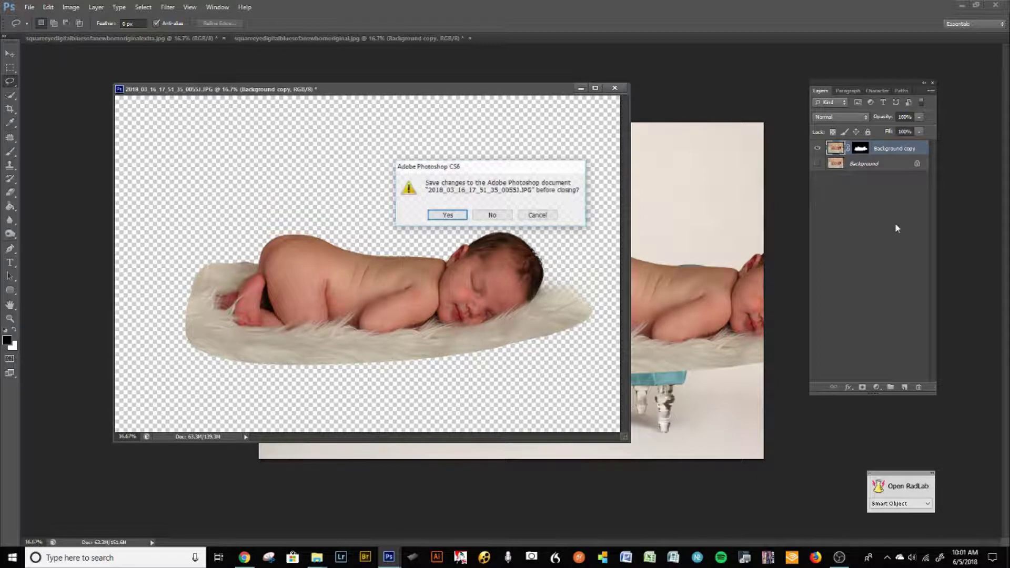
click(498, 215)
mouse_move(684, 302)
mouse_down()
mouse_move(569, 308)
mouse_move(686, 301)
mouse_up()
click(965, 182)
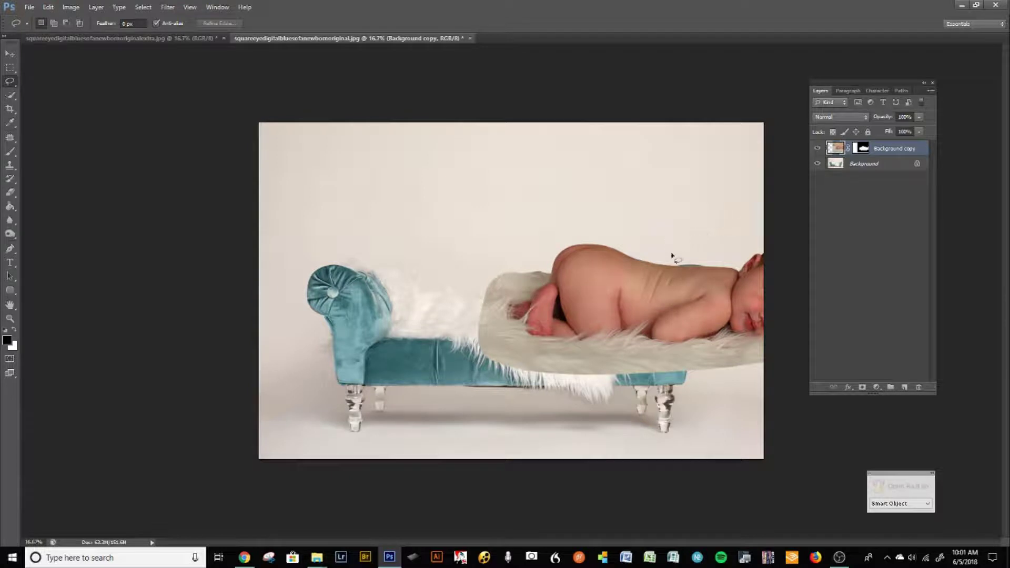
Move the newborn over the middle of the sofa and lower its layer opacity to 44%
click(10, 54)
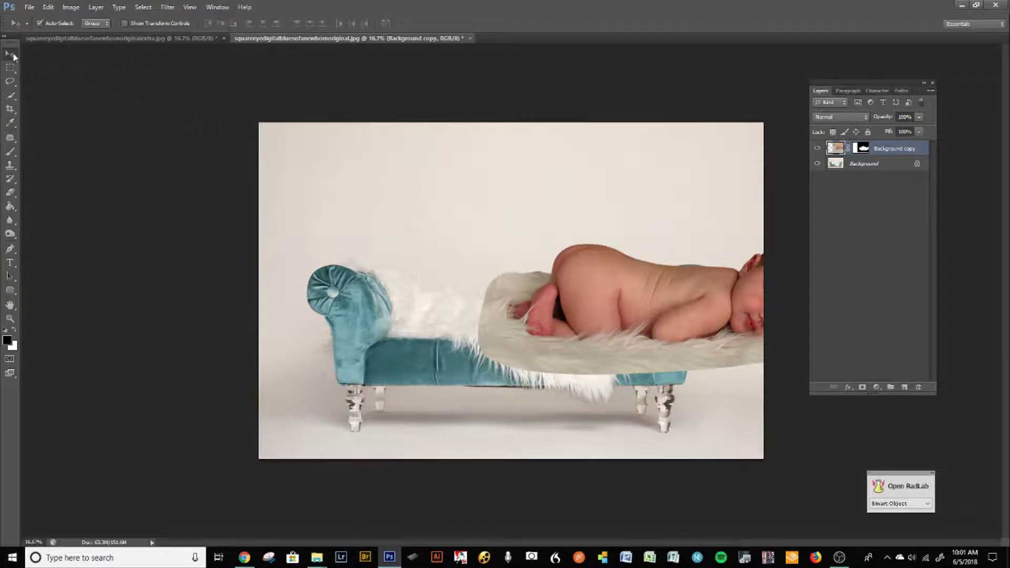
drag(638, 309, 476, 301)
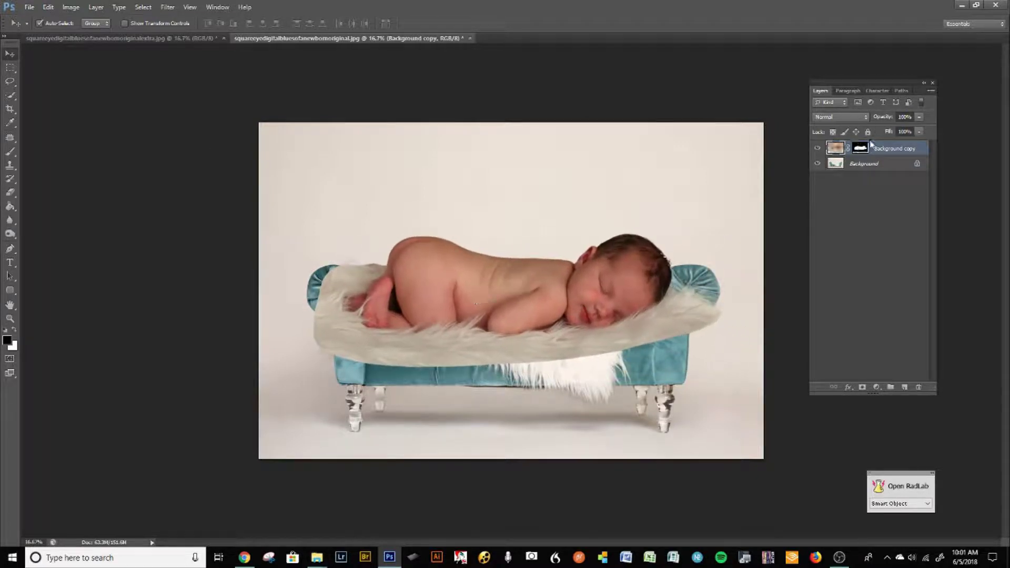
click(919, 118)
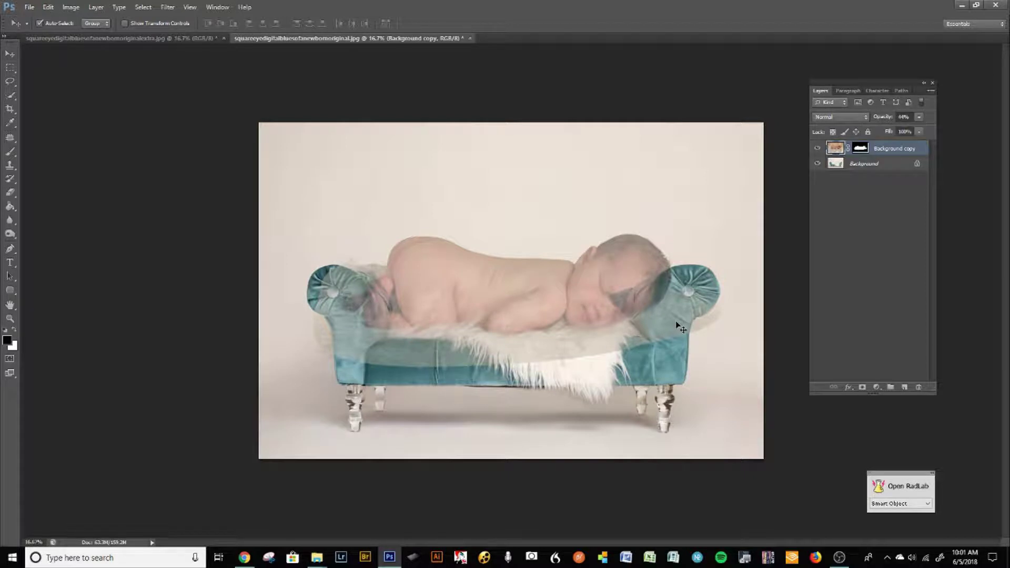
key(ctrl+t)
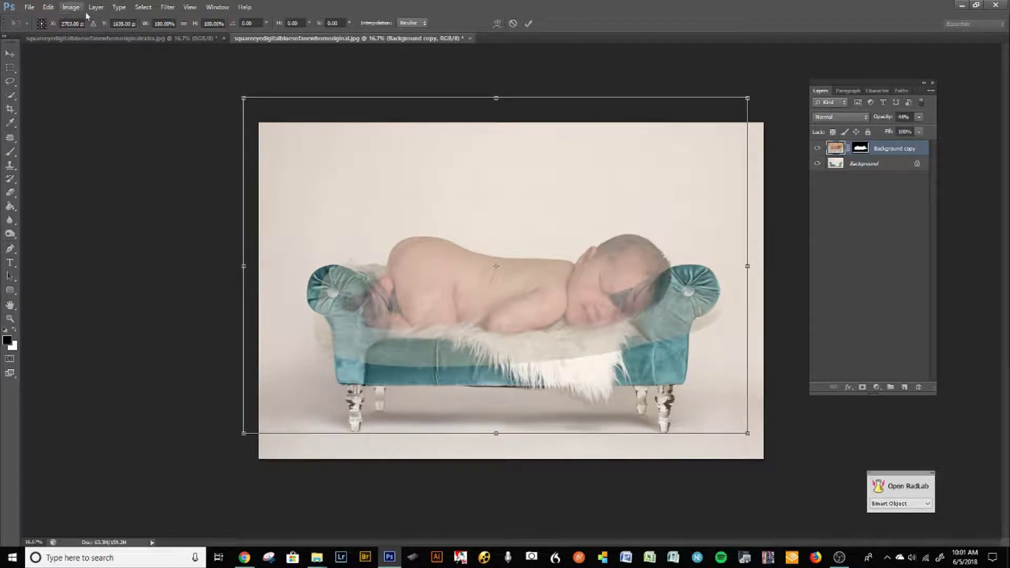
click(49, 7)
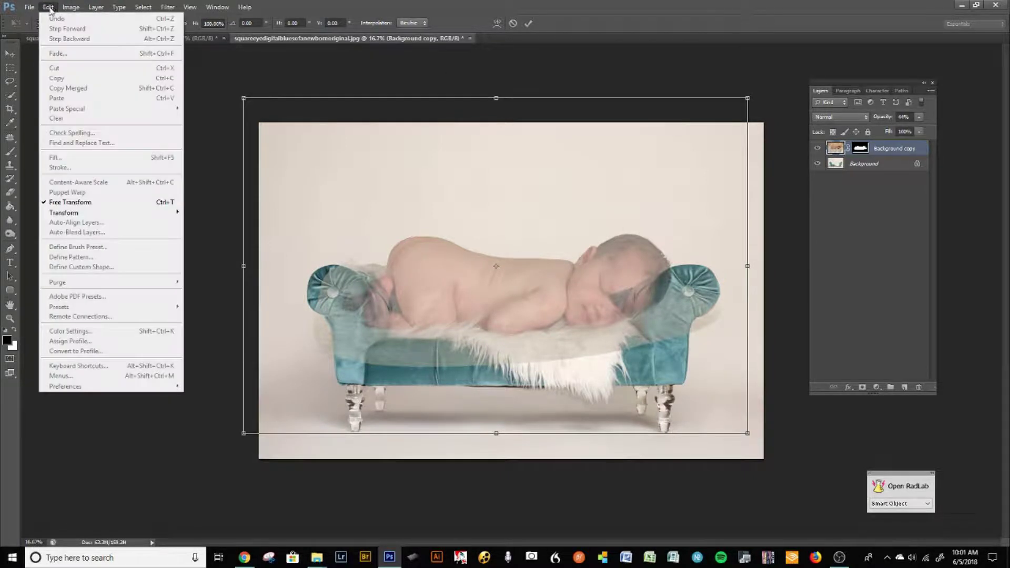
click(710, 10)
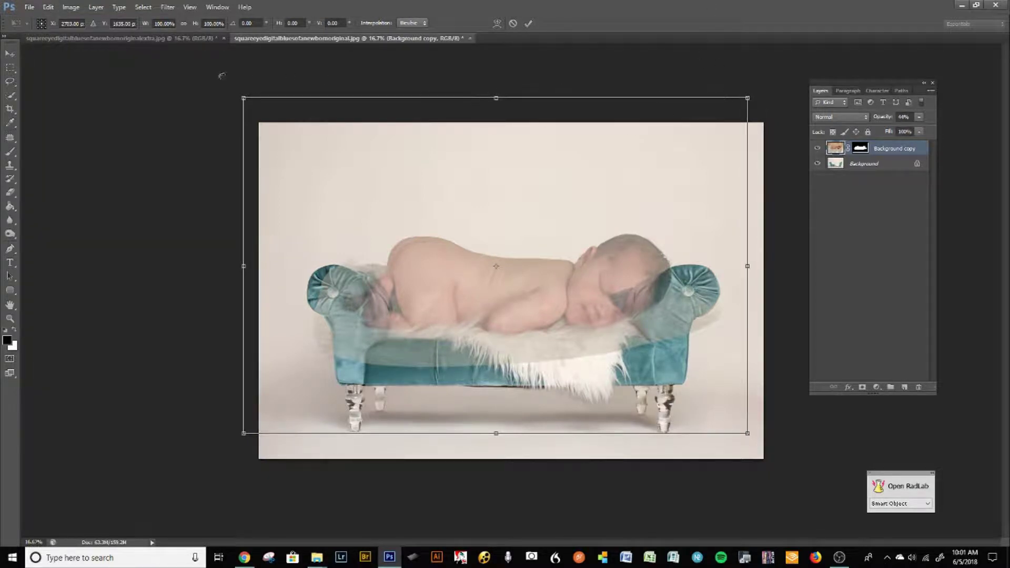
drag(244, 98, 254, 128)
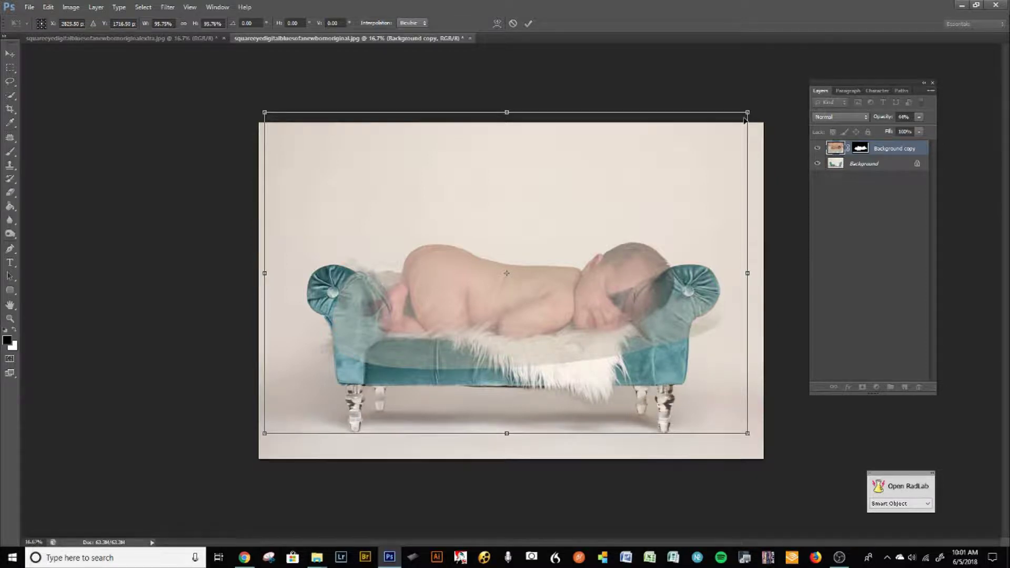
drag(749, 113, 732, 185)
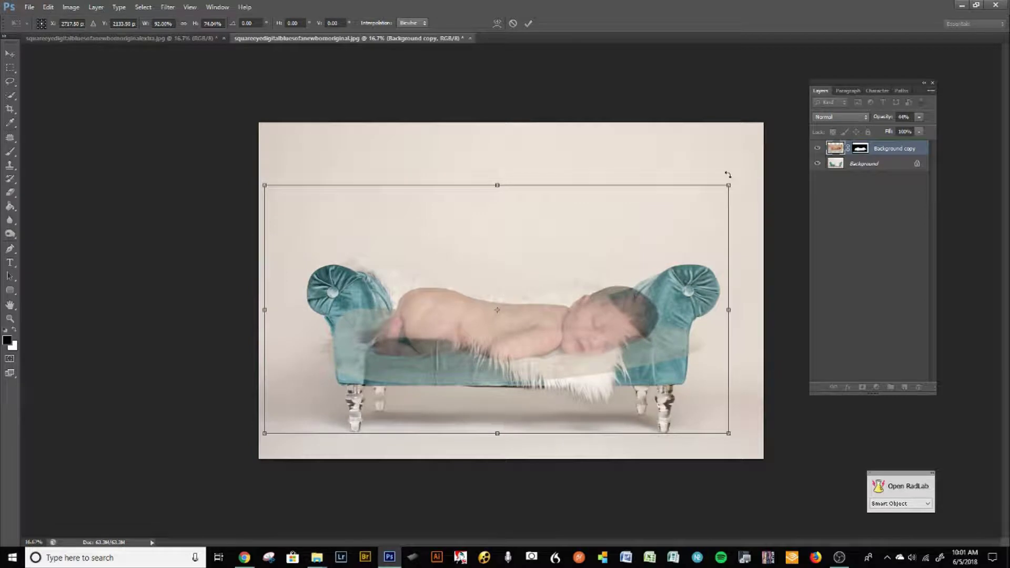
key(Return)
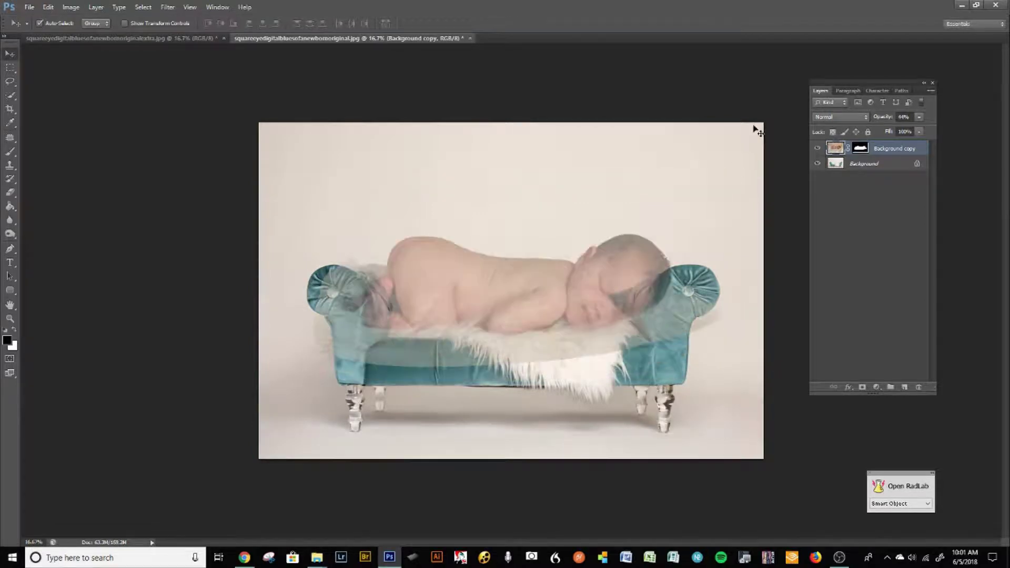
Scale the newborn layer proportionally to about 56% and place it in the middle of the sofa seat, on the backdrop's fur
key(ctrl+t)
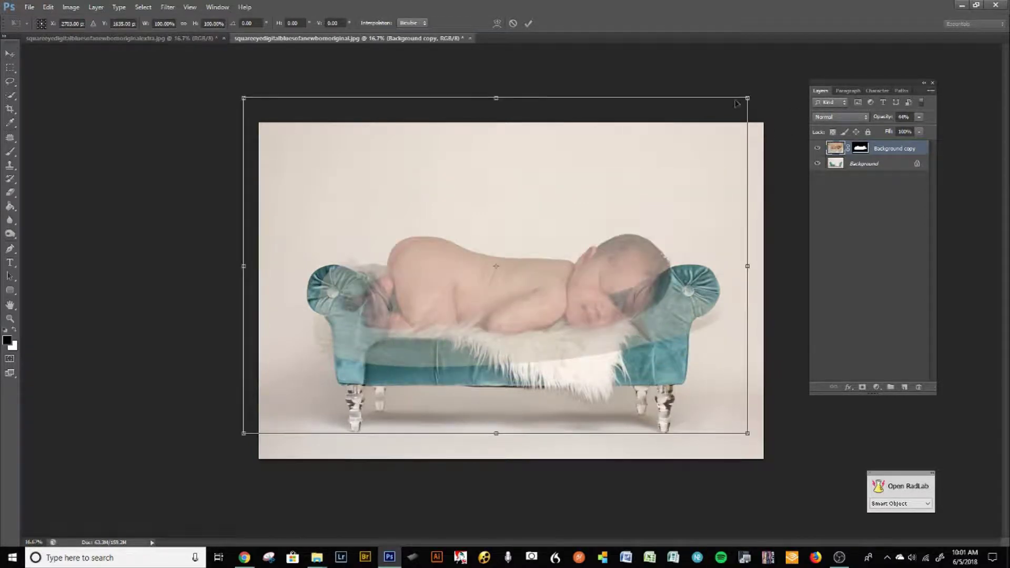
drag(748, 98, 600, 204)
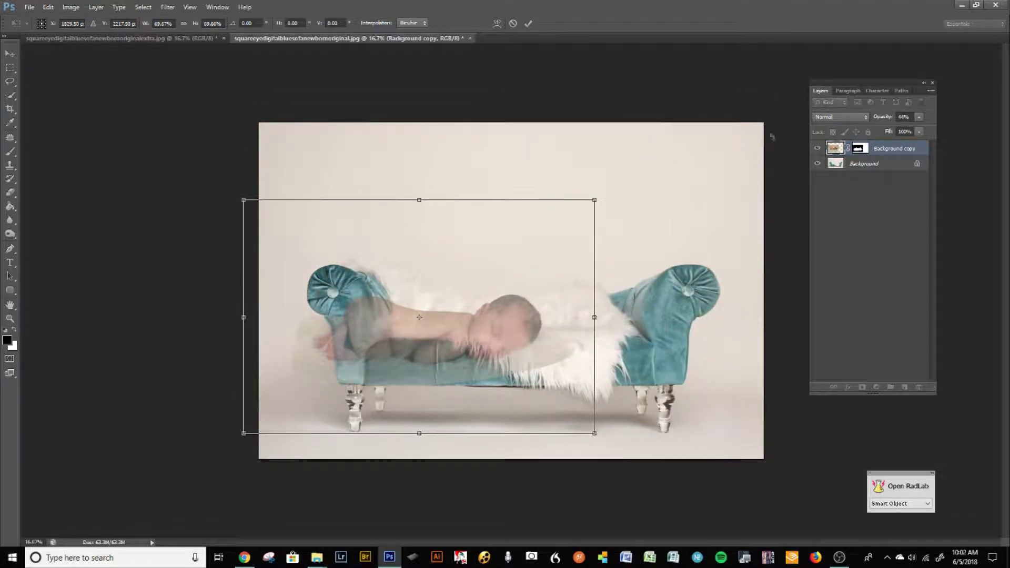
drag(533, 296, 620, 264)
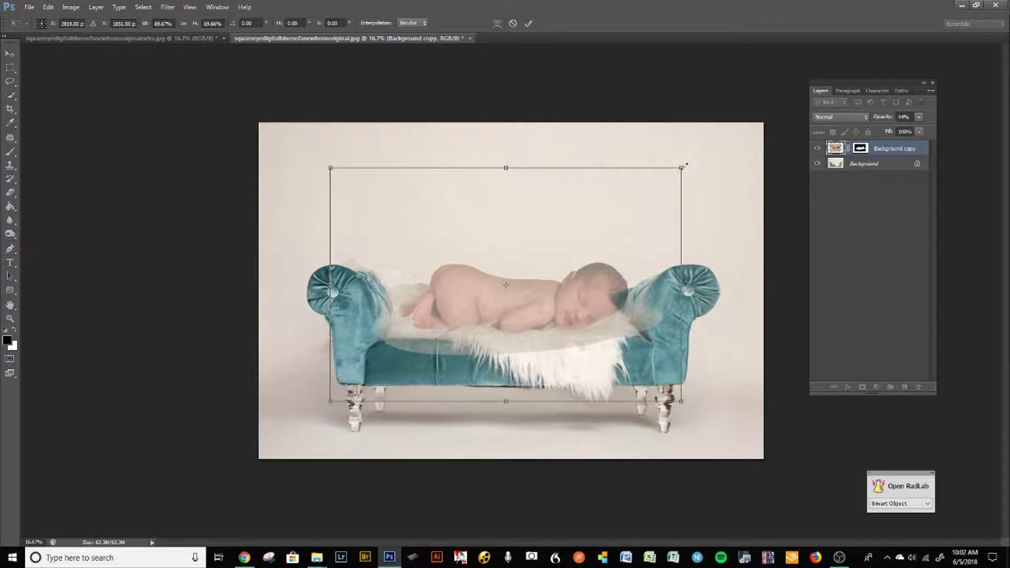
drag(684, 165, 628, 232)
drag(582, 265, 613, 260)
mouse_move(535, 291)
mouse_down()
mouse_move(563, 282)
mouse_move(539, 289)
mouse_up()
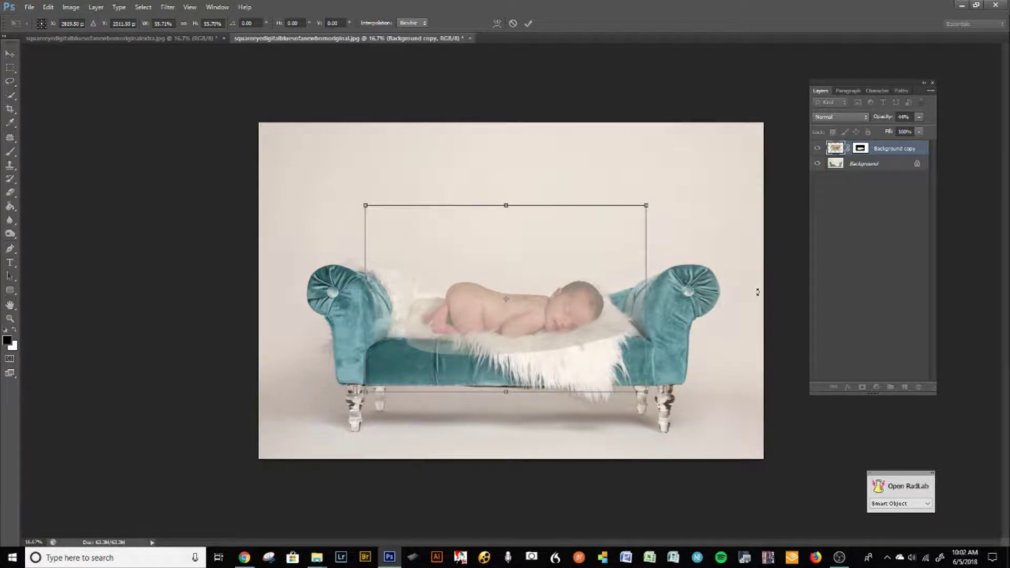
Restore the newborn layer's opacity to 100% and apply the transform
click(920, 117)
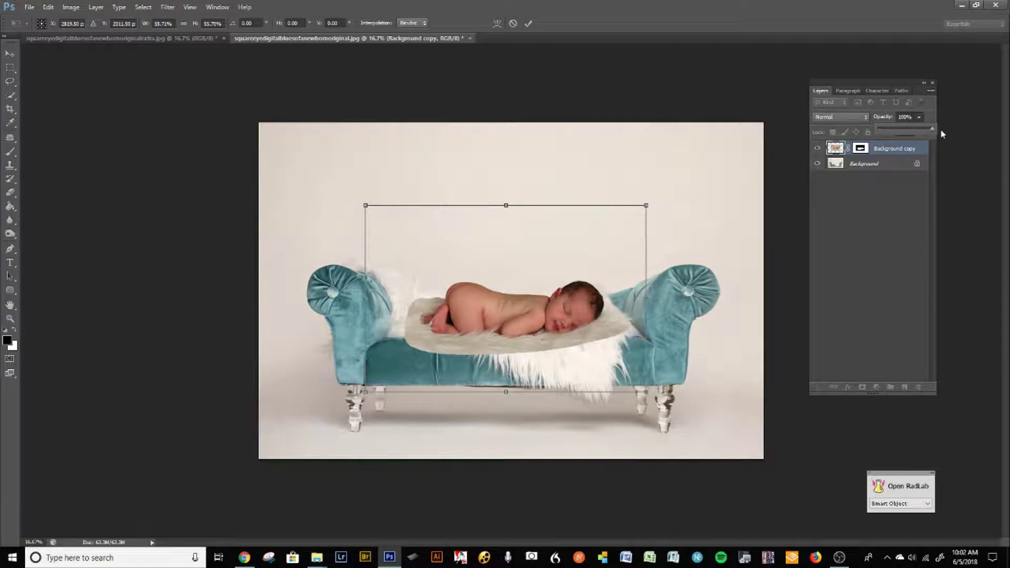
click(936, 130)
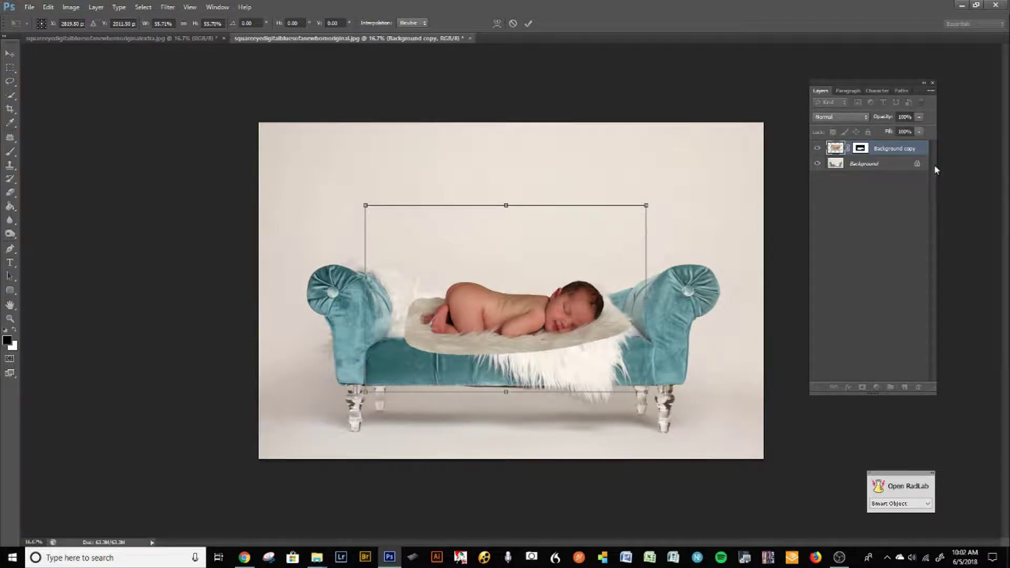
key(Return)
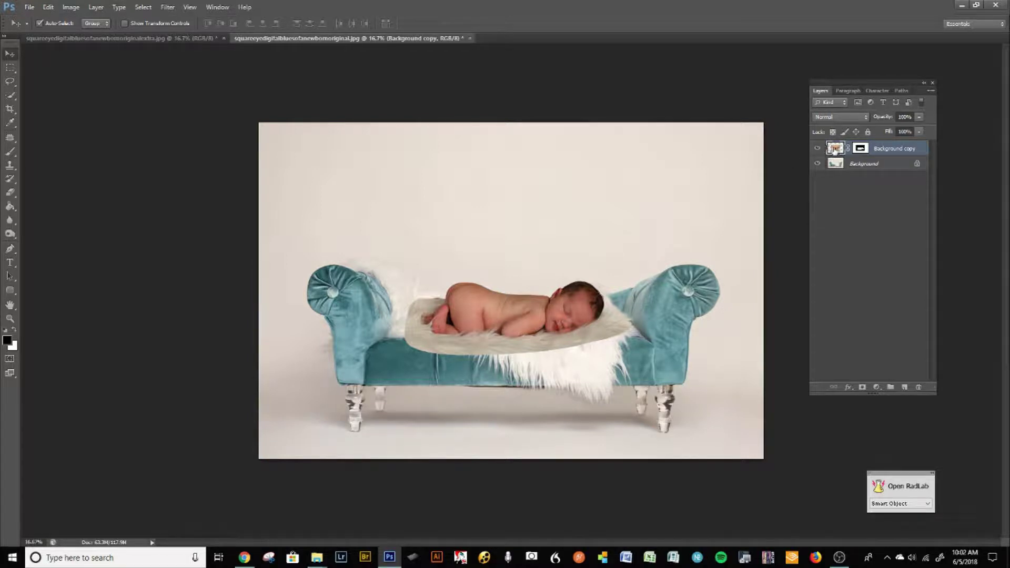
Brighten the newborn layer's image with an RGB Curves adjustment, mapping input 105 to output 153 and input 211 to output 254
click(861, 150)
click(837, 149)
key(ctrl+m)
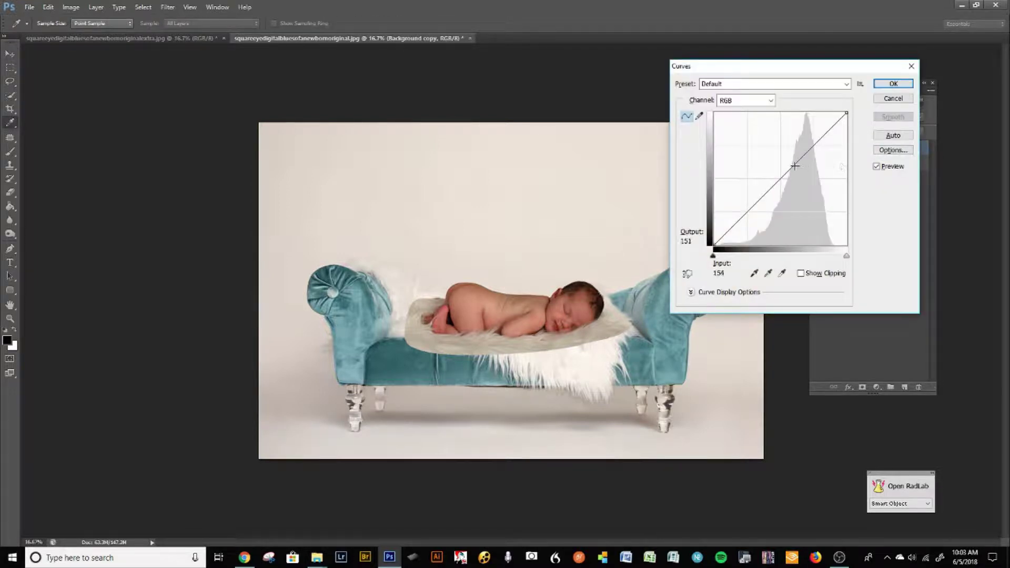
drag(794, 166, 787, 151)
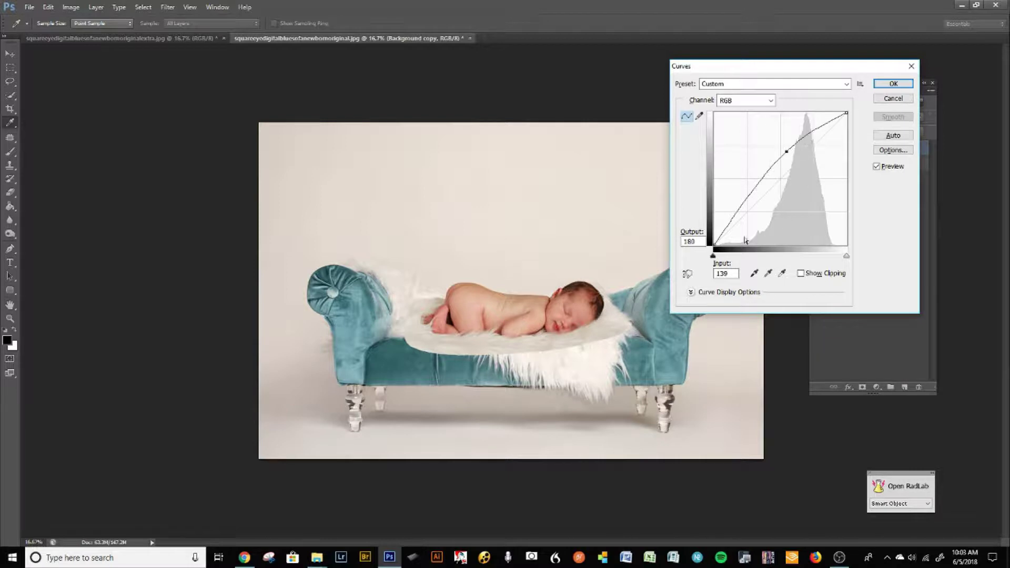
mouse_move(714, 245)
mouse_down()
mouse_move(705, 212)
mouse_move(723, 246)
mouse_move(708, 253)
mouse_up()
drag(847, 114, 866, 141)
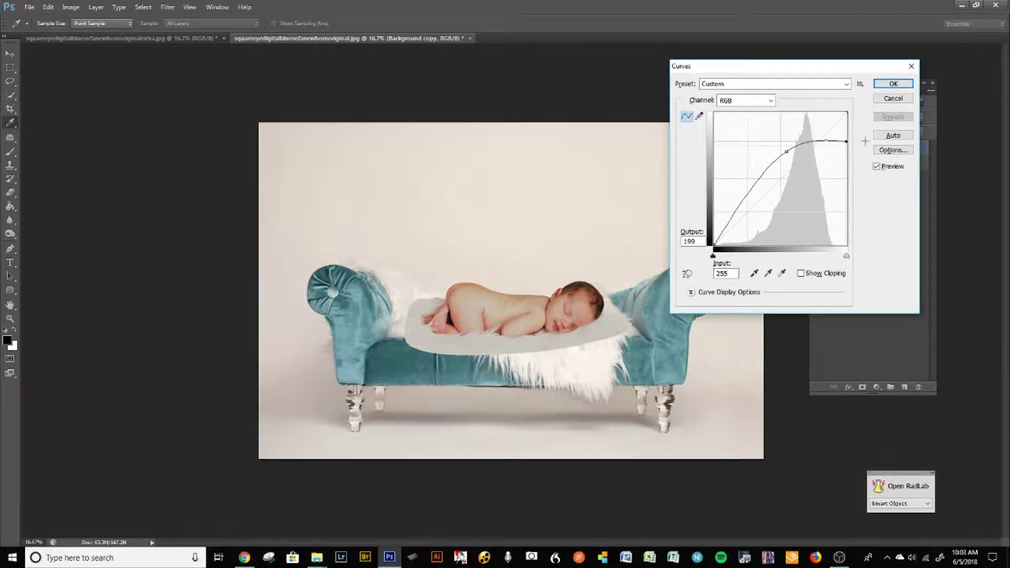
drag(866, 141, 833, 107)
drag(787, 151, 770, 166)
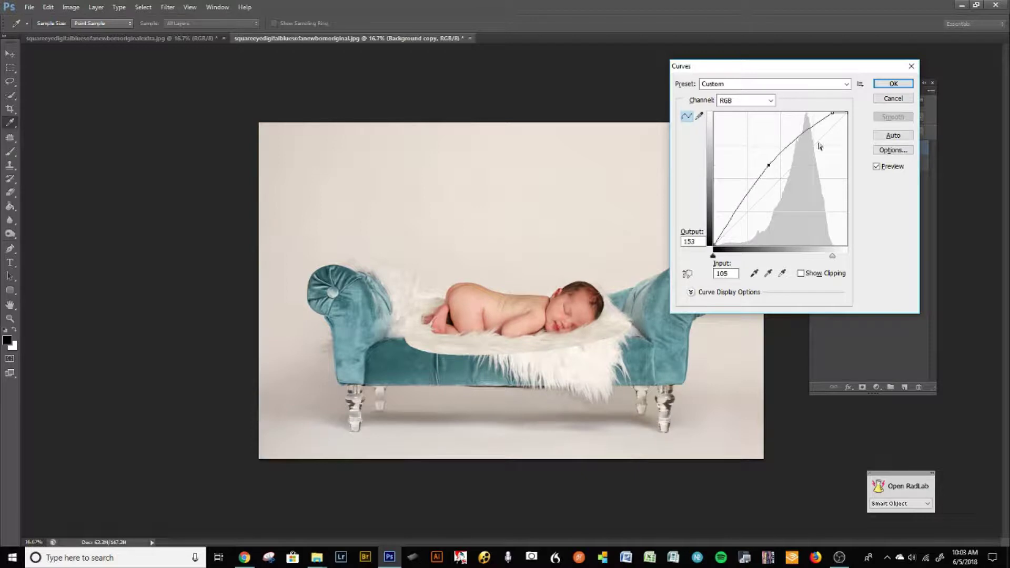
drag(832, 113, 823, 114)
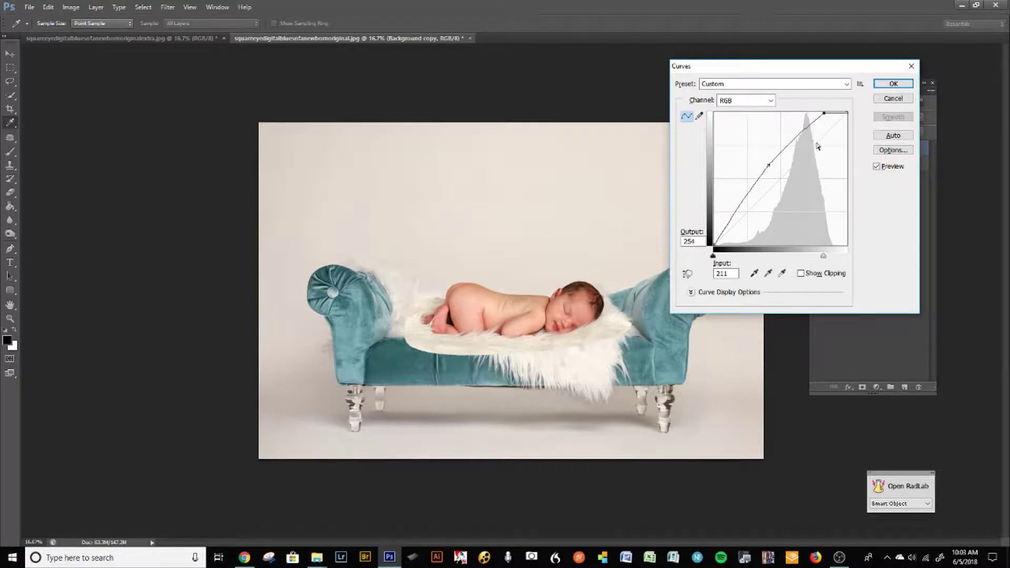
click(893, 84)
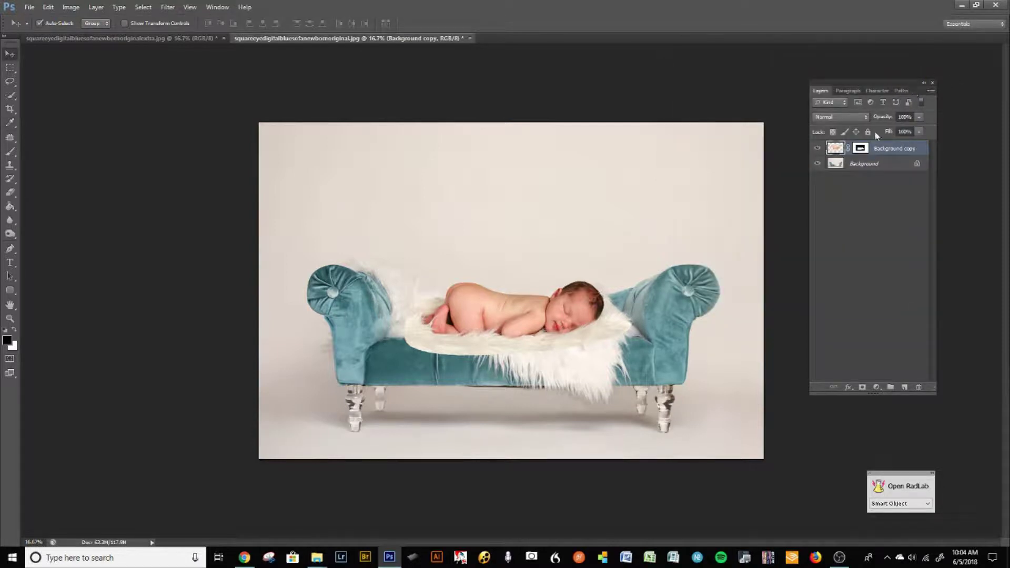
Make the newborn layer's mask active, get a close view of the baby and choose the Brush tool
click(861, 149)
key(ctrl+i)
click(834, 149)
click(861, 149)
scroll(503, 295, up, 1)
scroll(503, 294, up, 4)
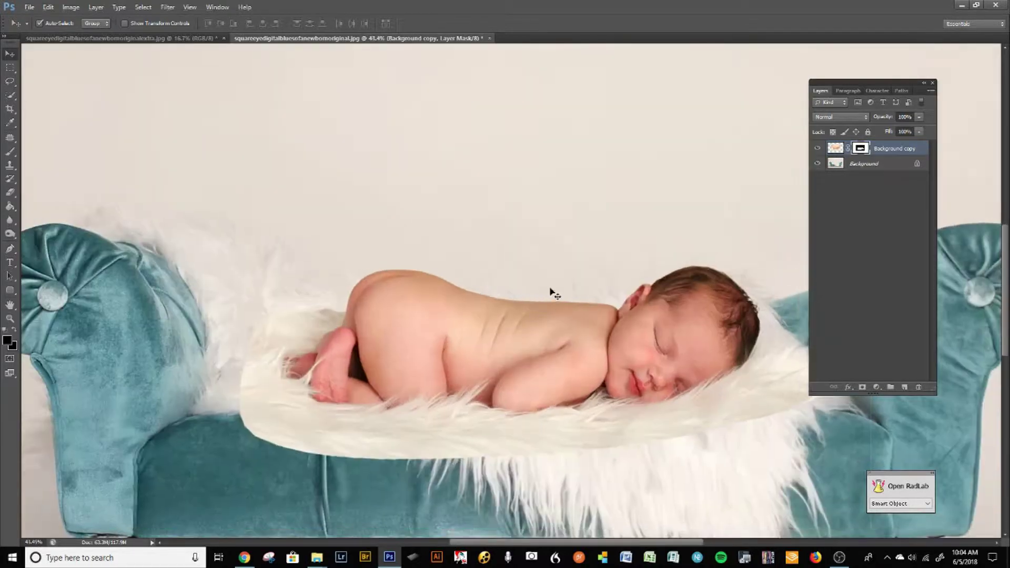
drag(469, 383, 291, 366)
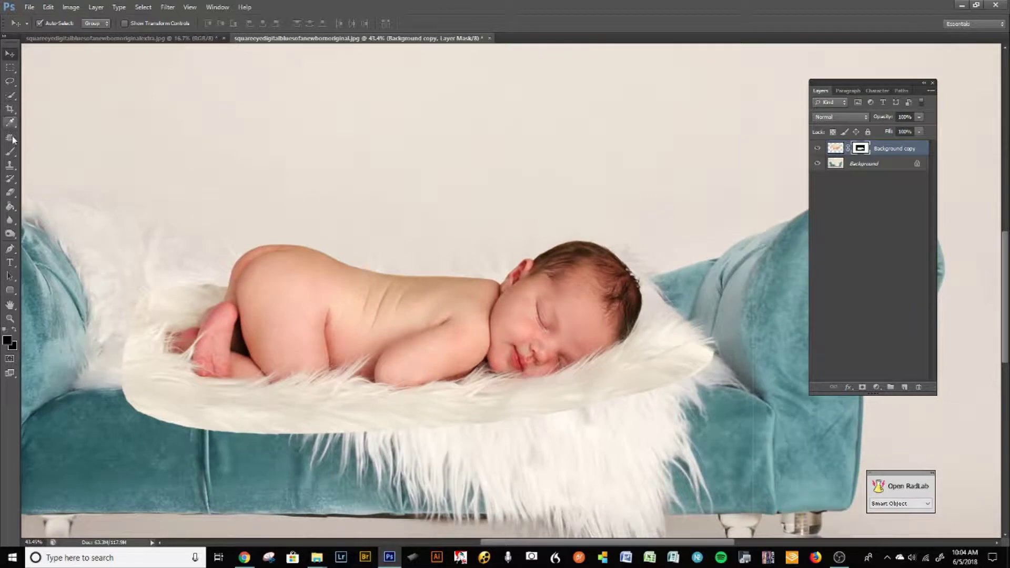
click(9, 154)
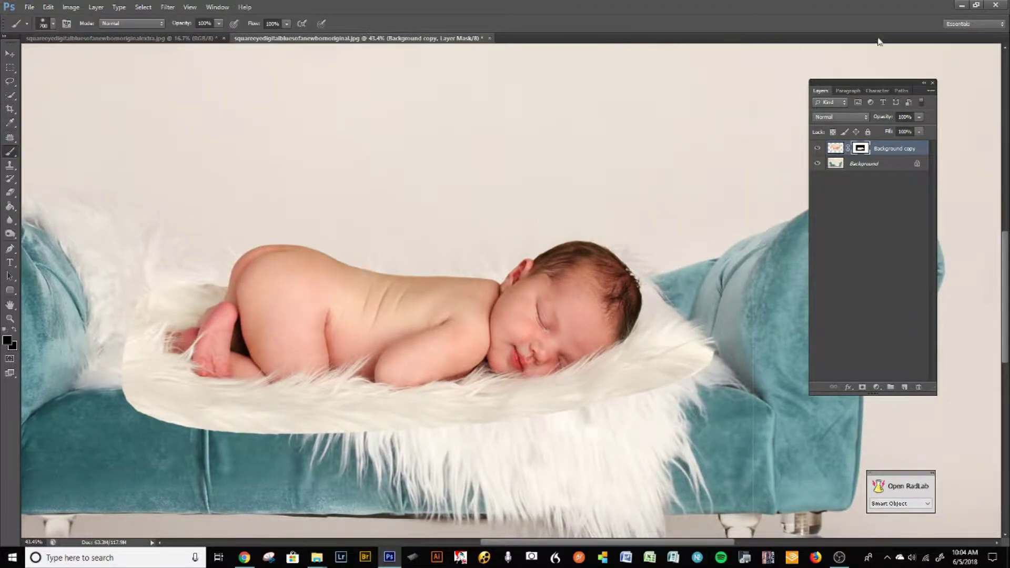
Check the brush tip's shape, size and hardness settings
key(F5)
mouse_move(832, 55)
mouse_down()
mouse_move(611, 83)
mouse_move(671, 127)
mouse_up()
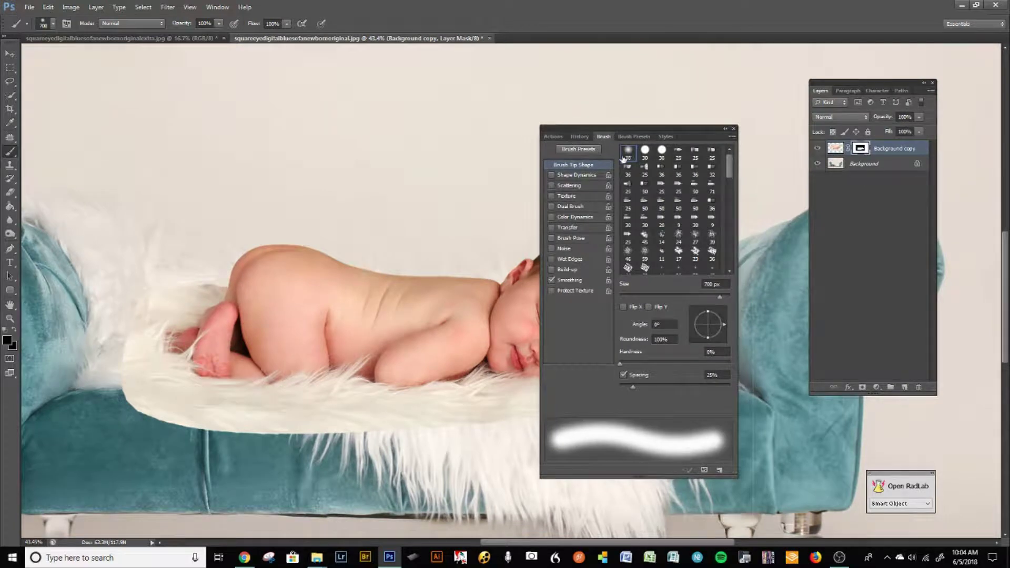
drag(634, 128, 740, 125)
key(F5)
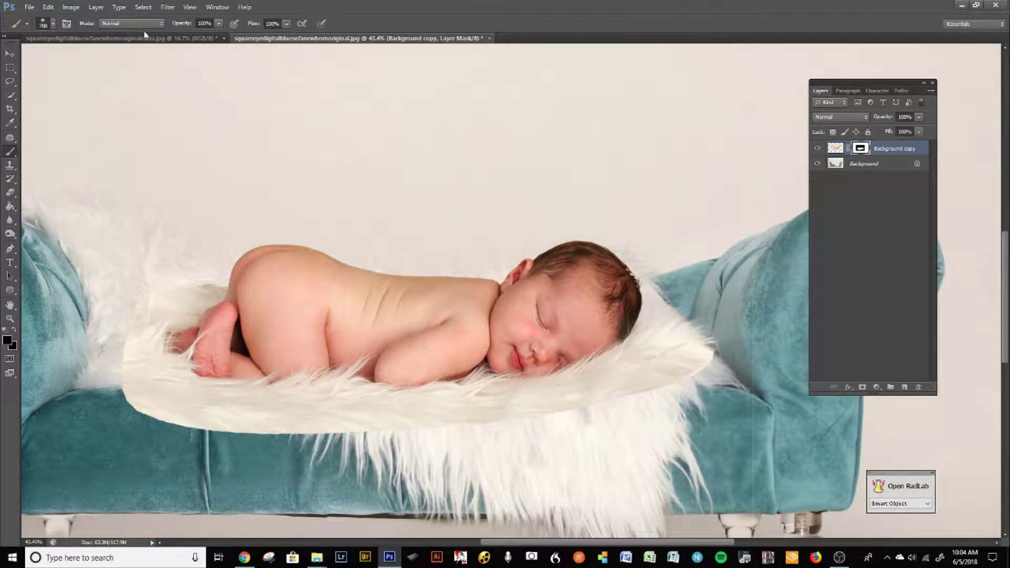
click(50, 24)
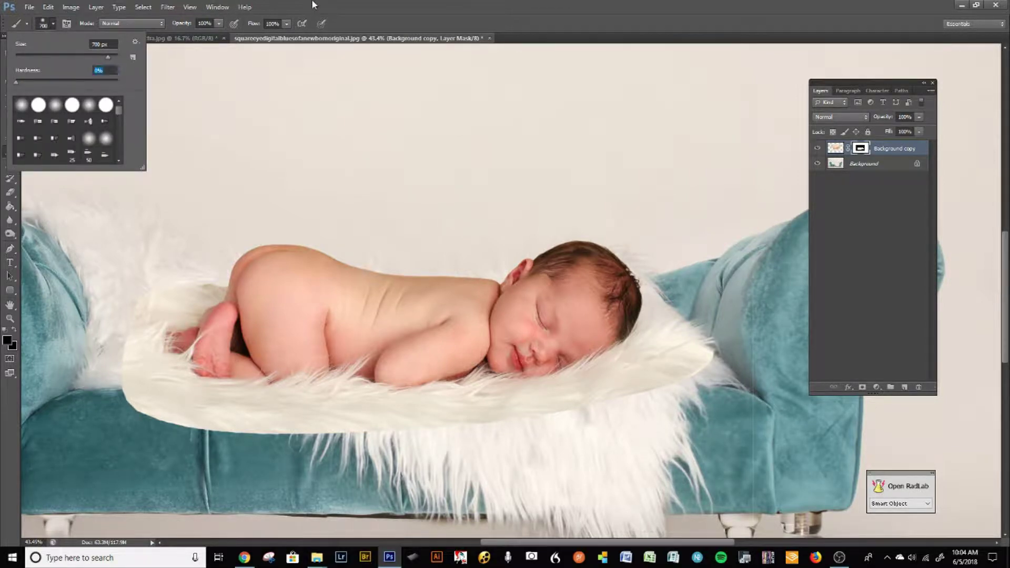
key(Return)
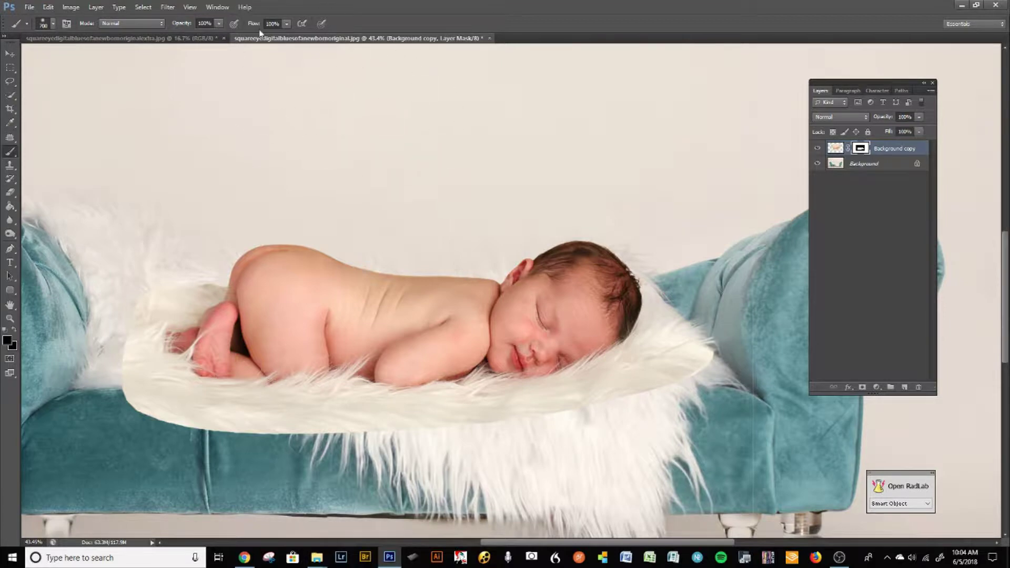
Reduce the brush to 200 px and paint black on the mask to hide the newborn photo's fur around and below the baby
key(bracketleft)
key(bracketleft)
key(bracketleft)
key(bracketleft)
key(bracketleft)
key(bracketleft)
mouse_move(169, 293)
mouse_down()
mouse_move(254, 272)
mouse_move(184, 267)
mouse_move(122, 313)
mouse_up()
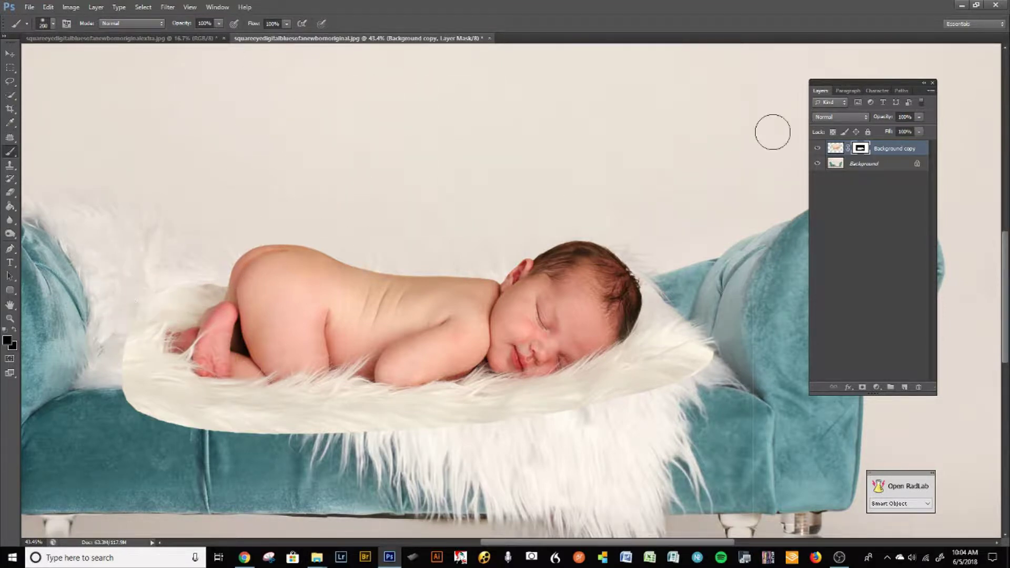
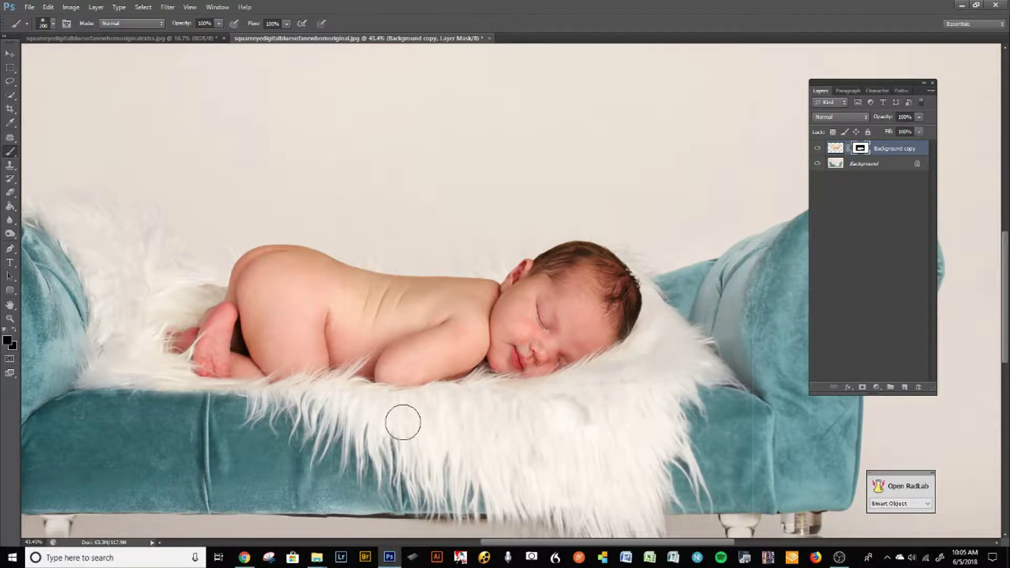
Paint out the baby's mouth and chin in black on the mask and bring them back with white
drag(544, 361, 582, 372)
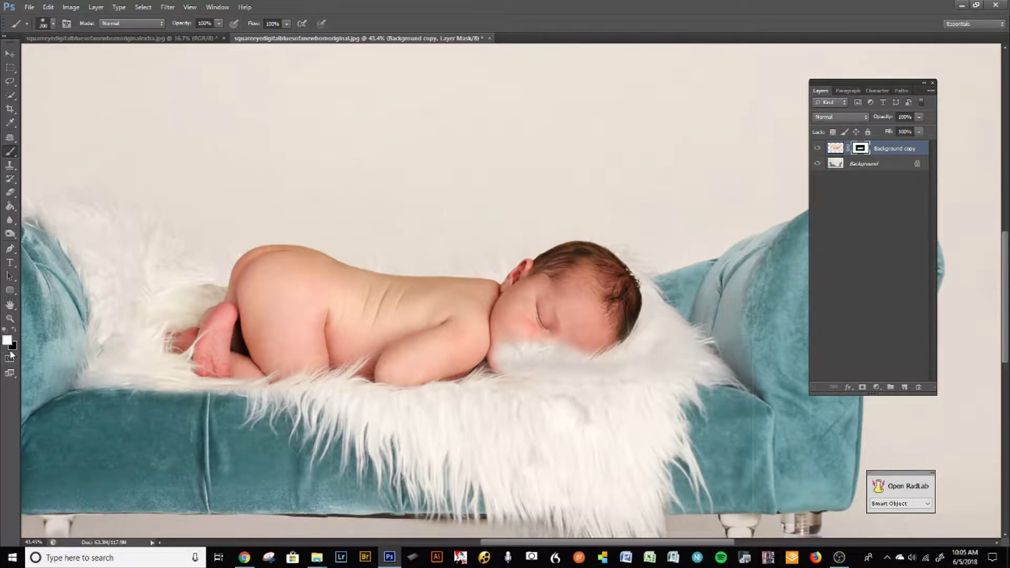
mouse_move(558, 369)
mouse_down()
mouse_move(538, 354)
mouse_move(595, 341)
mouse_move(553, 358)
mouse_move(545, 345)
mouse_move(582, 338)
mouse_move(538, 351)
mouse_move(515, 338)
mouse_move(560, 320)
mouse_move(575, 374)
mouse_move(564, 399)
mouse_move(591, 393)
mouse_move(548, 398)
mouse_move(573, 391)
mouse_move(527, 371)
mouse_up()
key(x)
key(x)
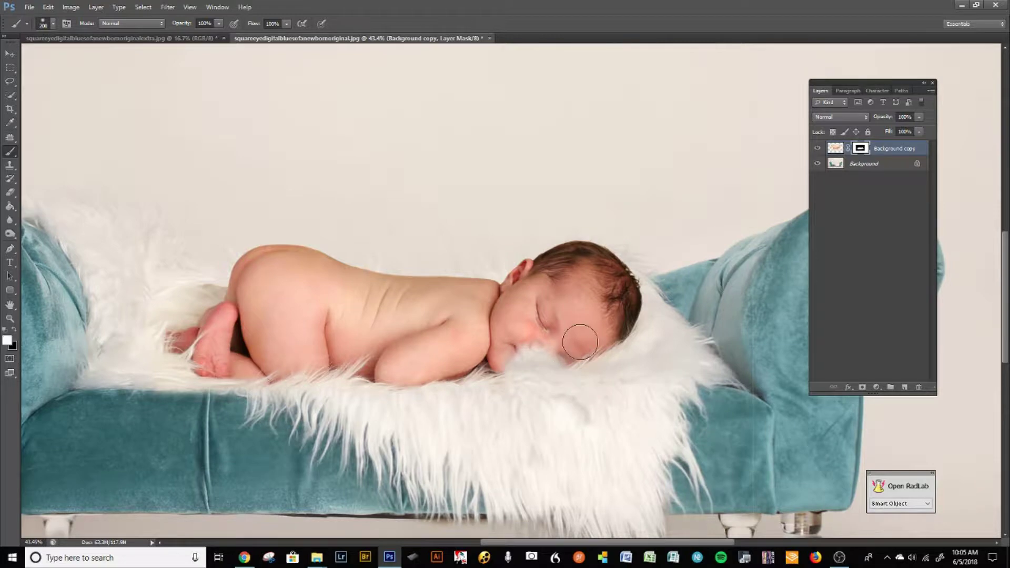
mouse_move(579, 339)
mouse_down()
mouse_move(494, 368)
mouse_move(536, 362)
mouse_up()
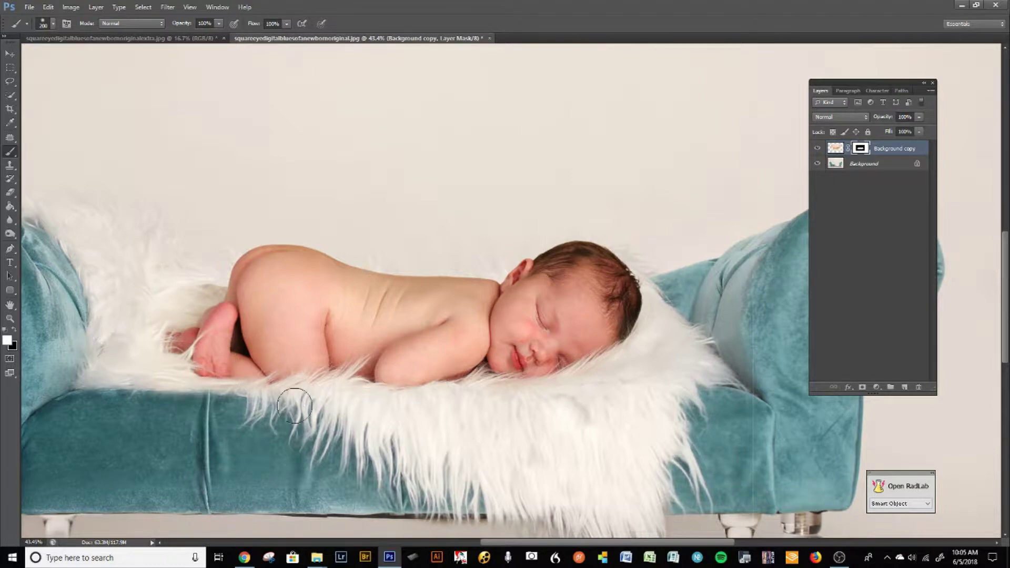
Reduce the brush to 150 px and paint white on the mask to reveal the newborn photo's fur behind the feet
key(bracketleft)
key(bracketleft)
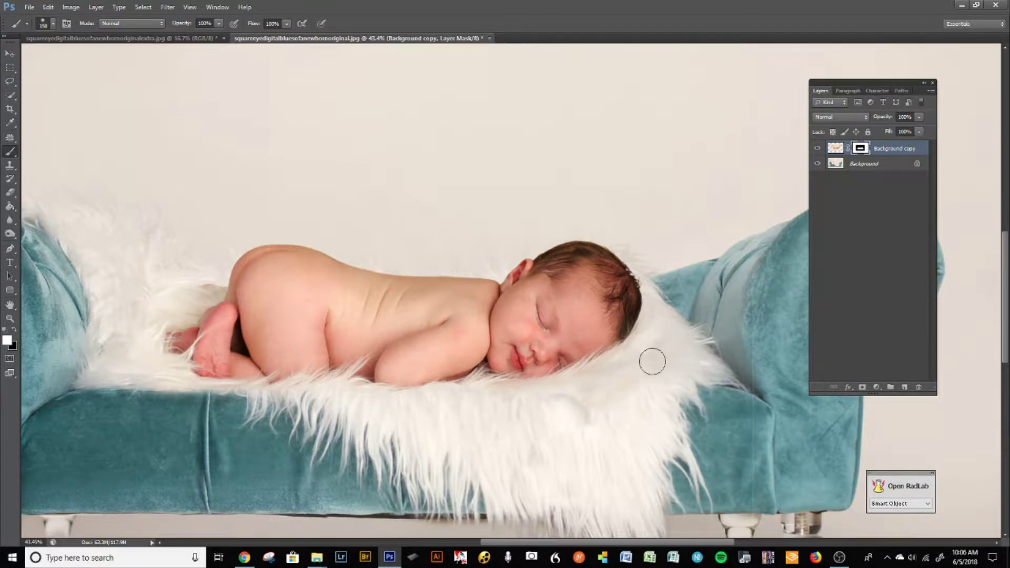
key(x)
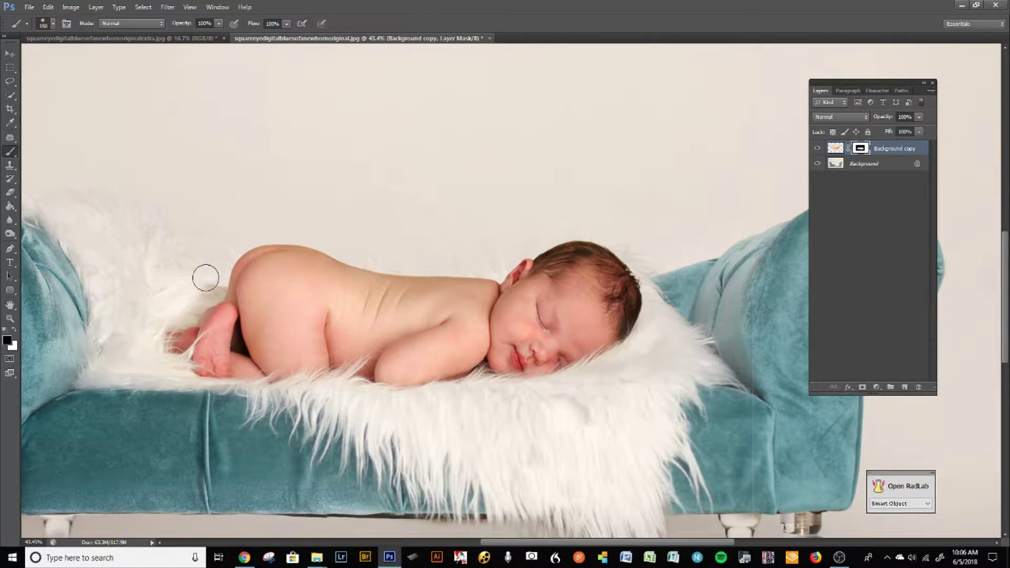
key(x)
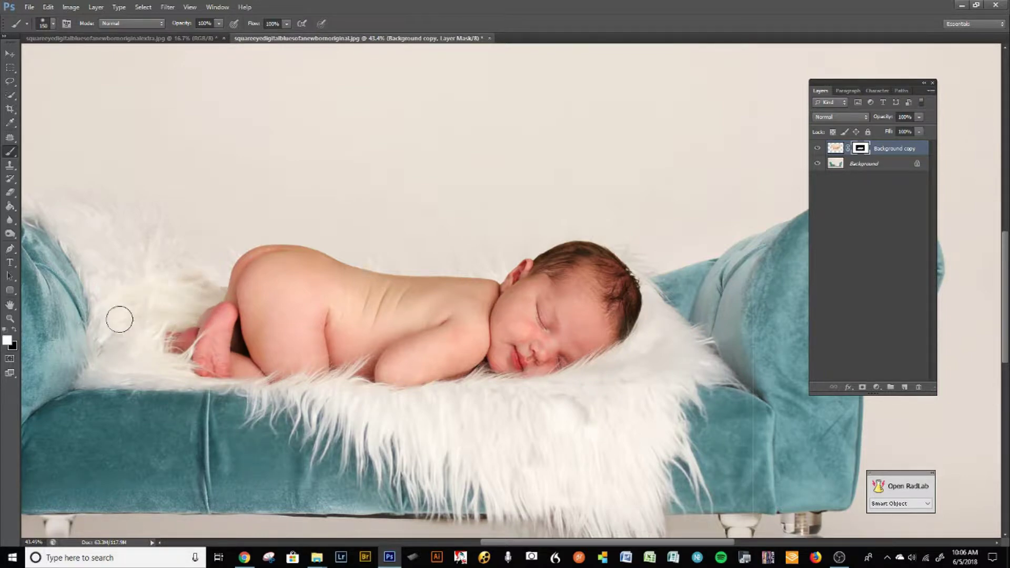
mouse_move(144, 362)
mouse_down()
mouse_move(131, 298)
mouse_move(178, 269)
mouse_up()
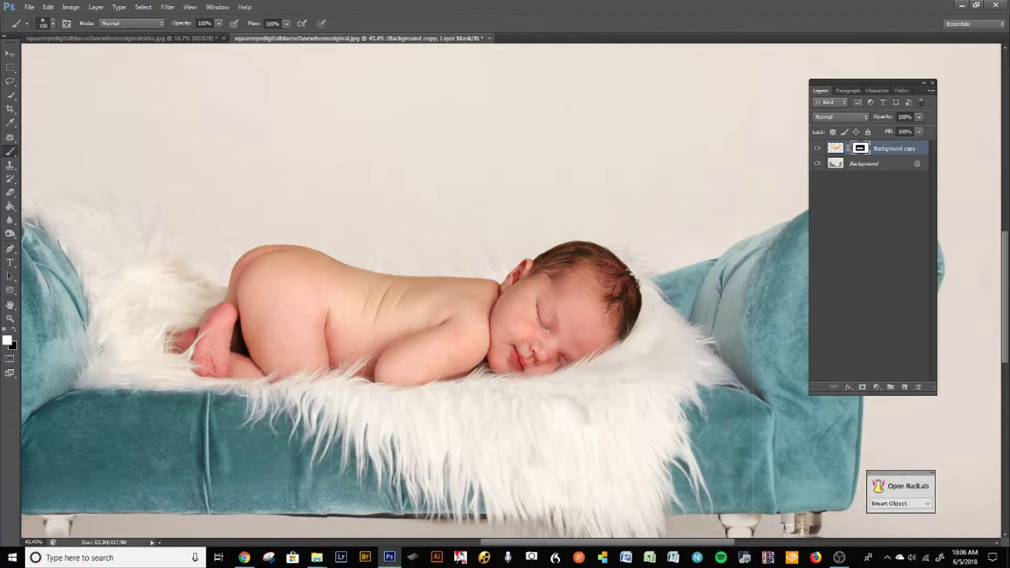
Raise the midtones of the newborn layer's blue channel slightly with Curves
scroll(315, 365, up, 4)
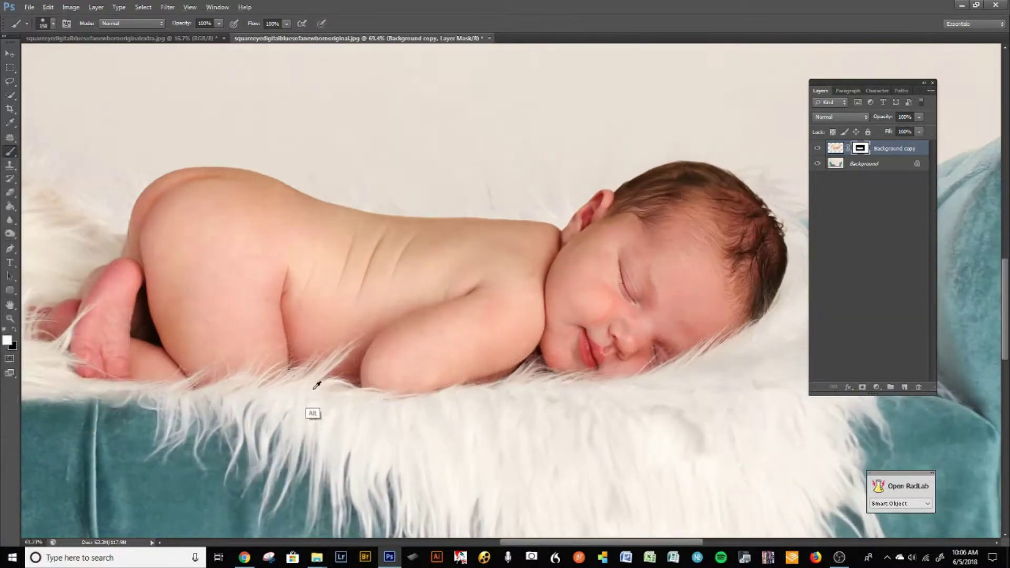
scroll(347, 366, down, 4)
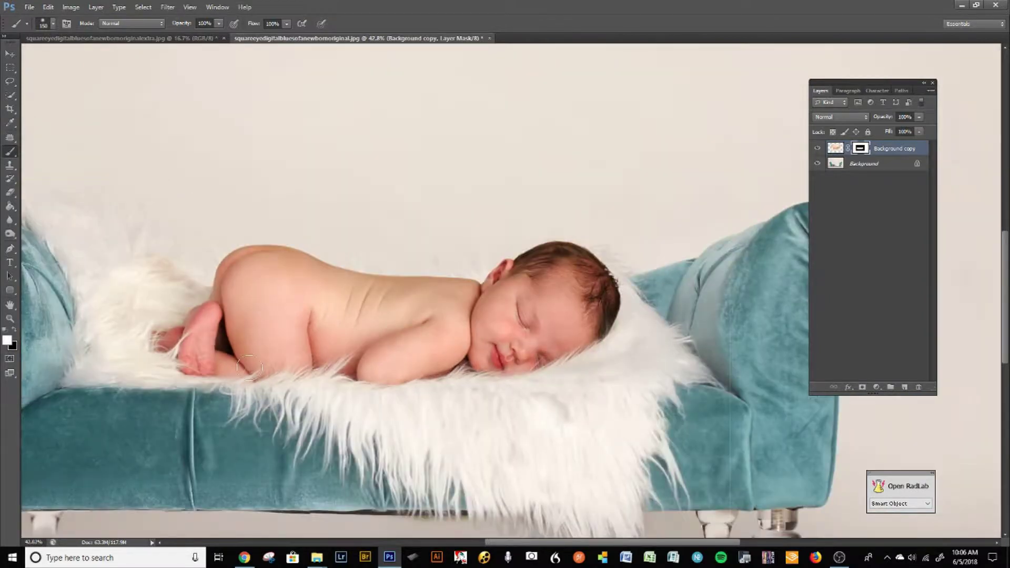
click(841, 150)
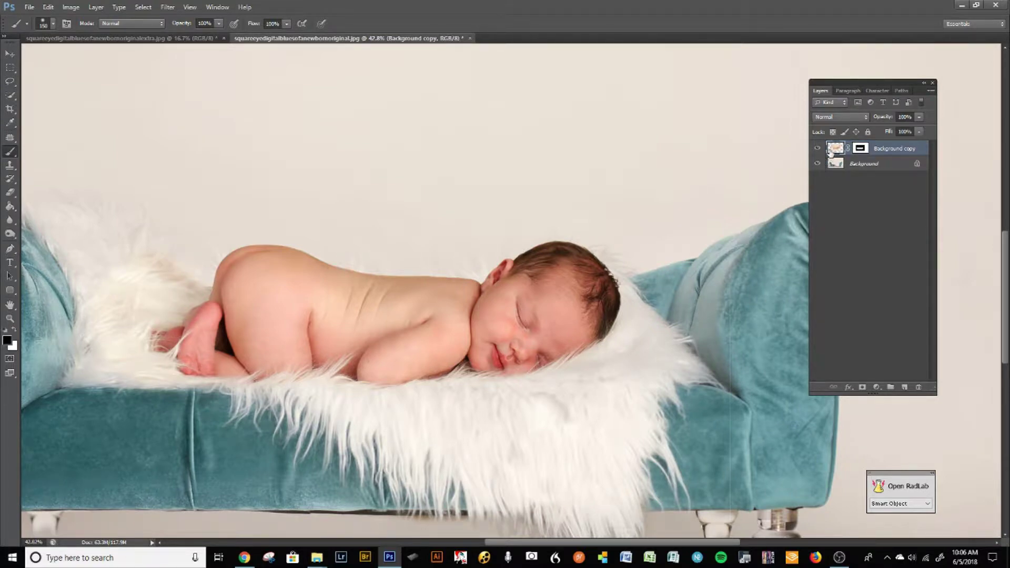
key(ctrl+m)
click(745, 100)
click(742, 137)
click(782, 170)
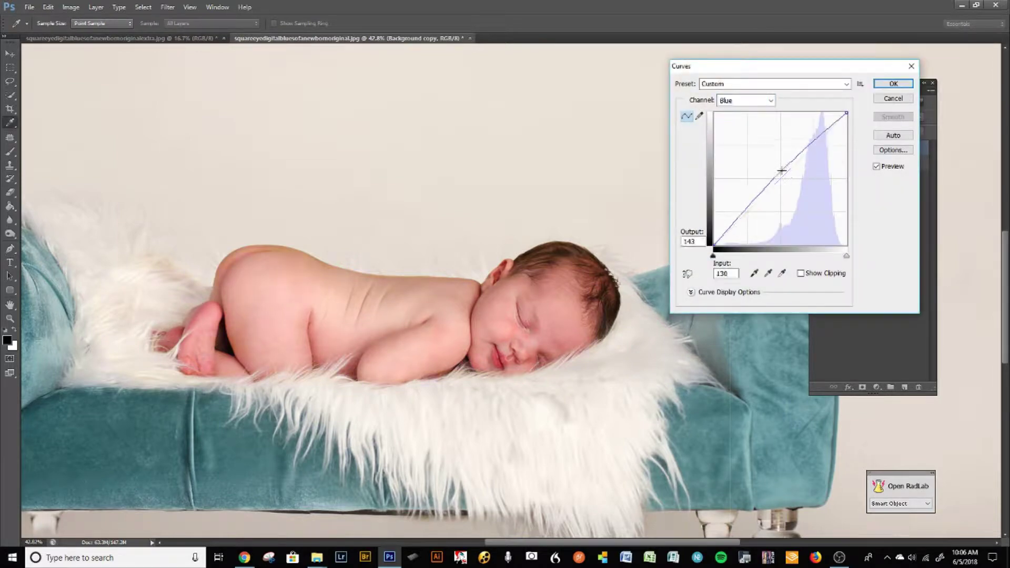
drag(782, 171, 783, 169)
click(893, 84)
key(b)
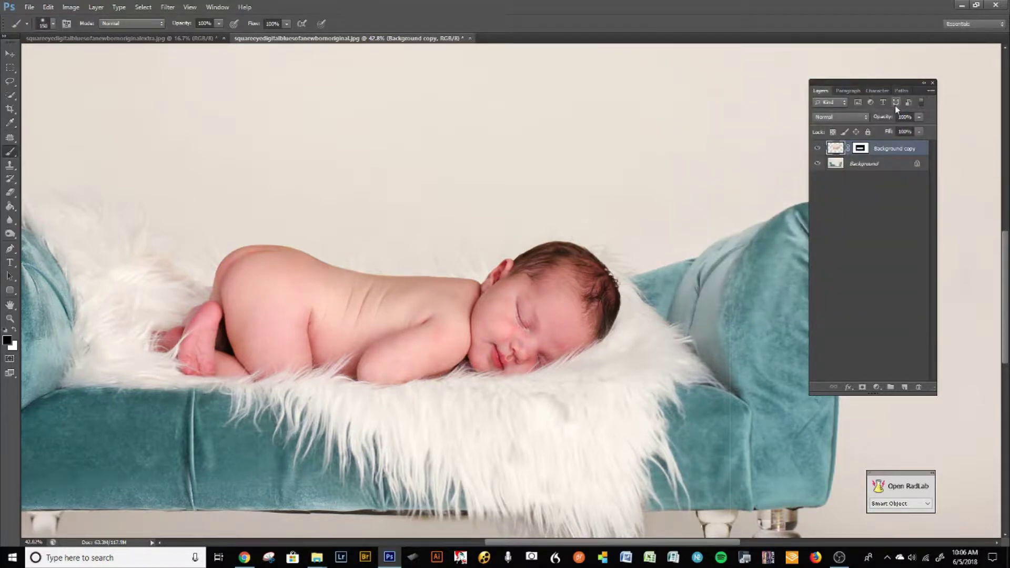
Duplicate the Background layer and lower the copy's blue channel in Curves to output 123 at input 136
click(861, 164)
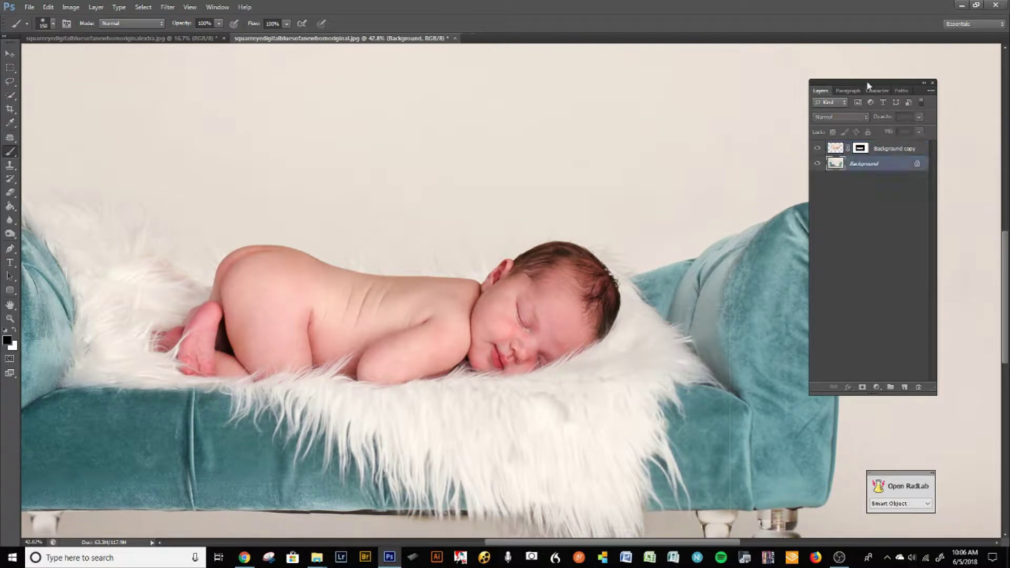
key(alt+bracketright)
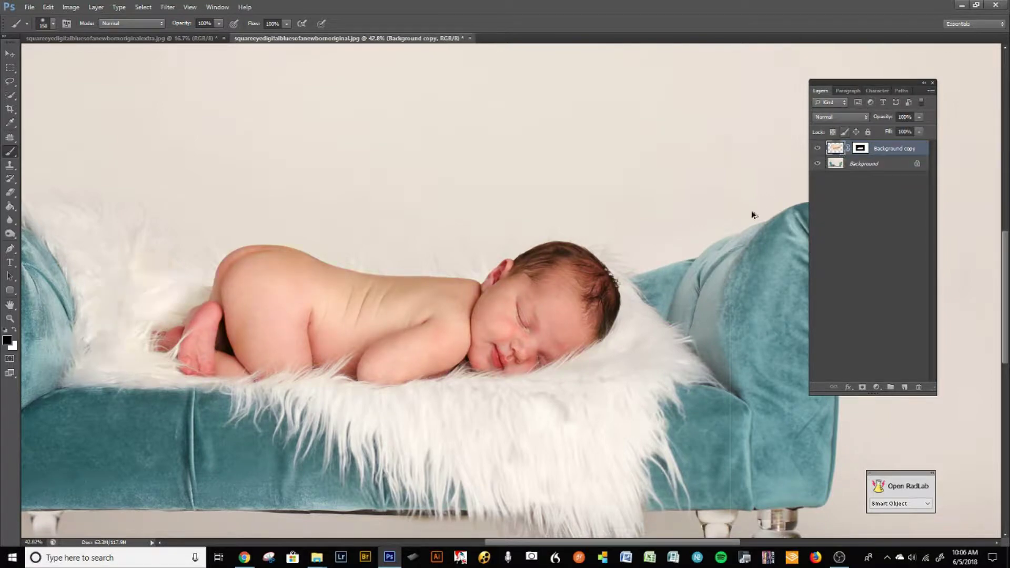
key(ctrl+z)
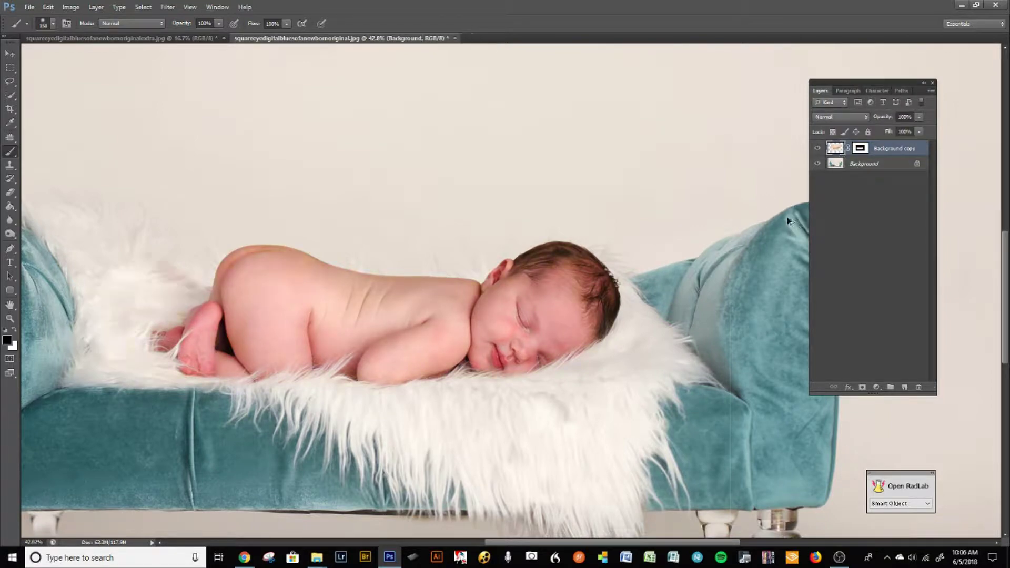
drag(870, 168, 905, 388)
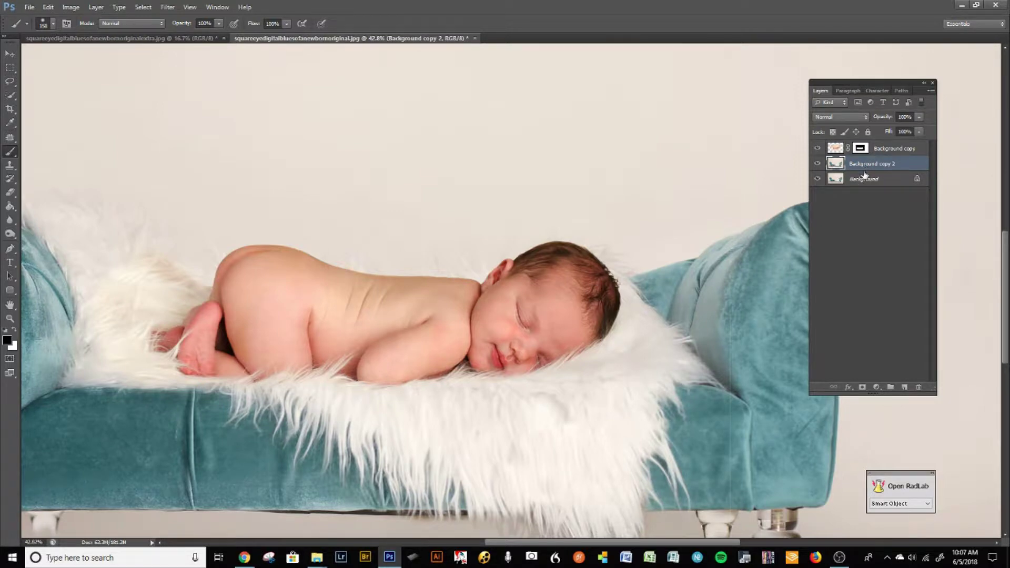
key(ctrl+m)
click(745, 100)
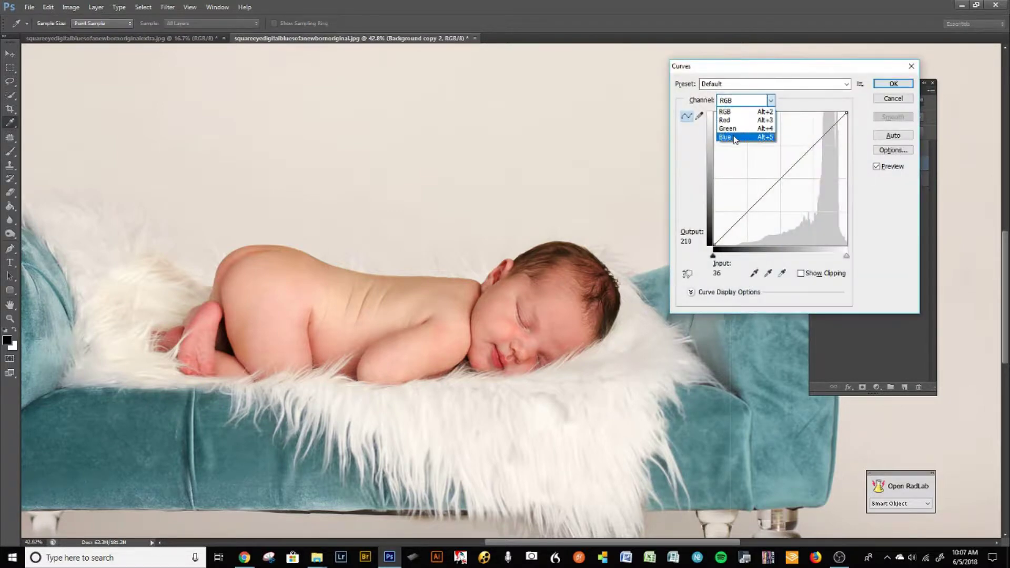
click(739, 135)
drag(785, 173, 785, 180)
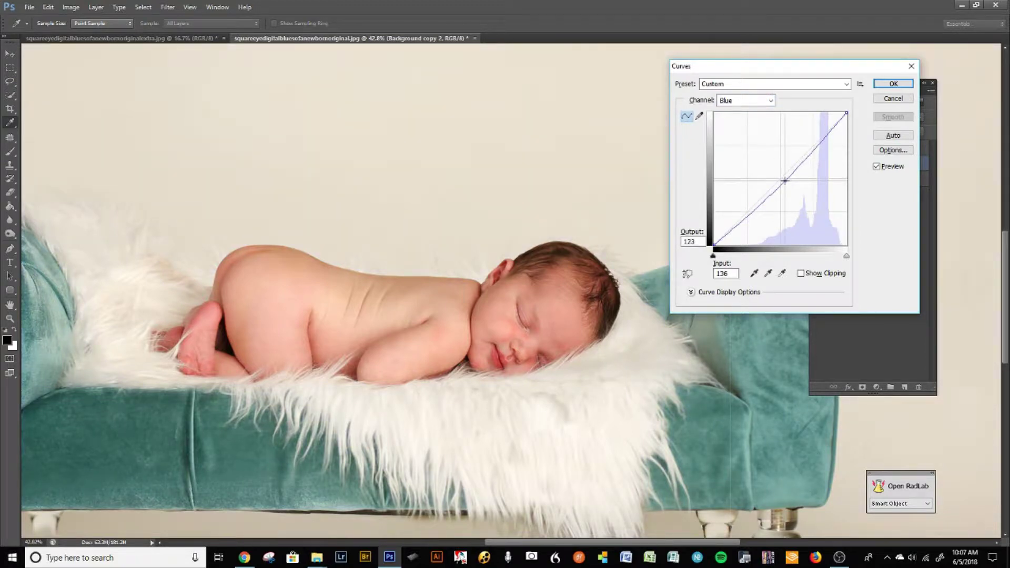
click(893, 84)
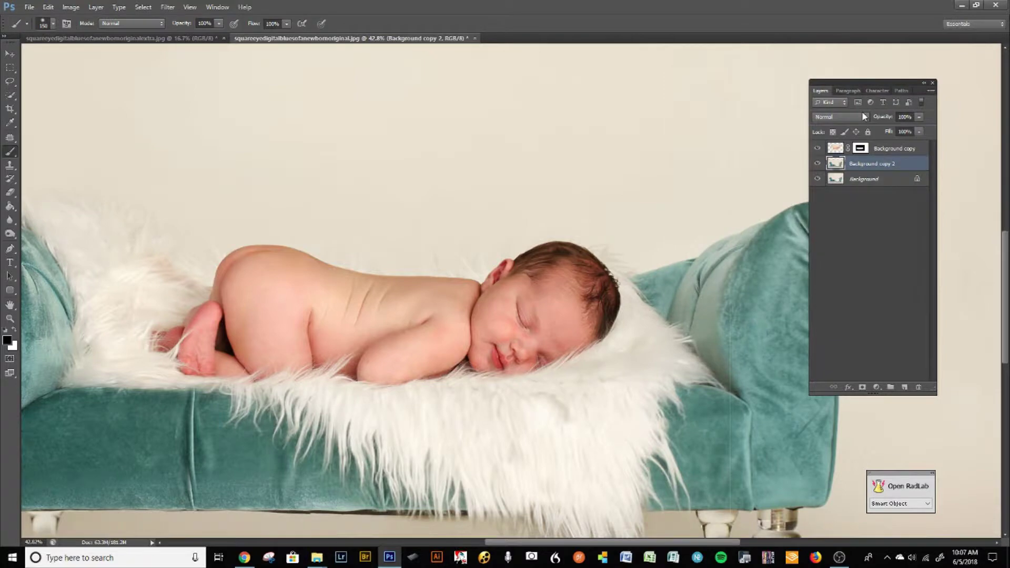
Check the whole composite and delete the duplicated backdrop layer
key(ctrl+0)
key(ctrl+minus)
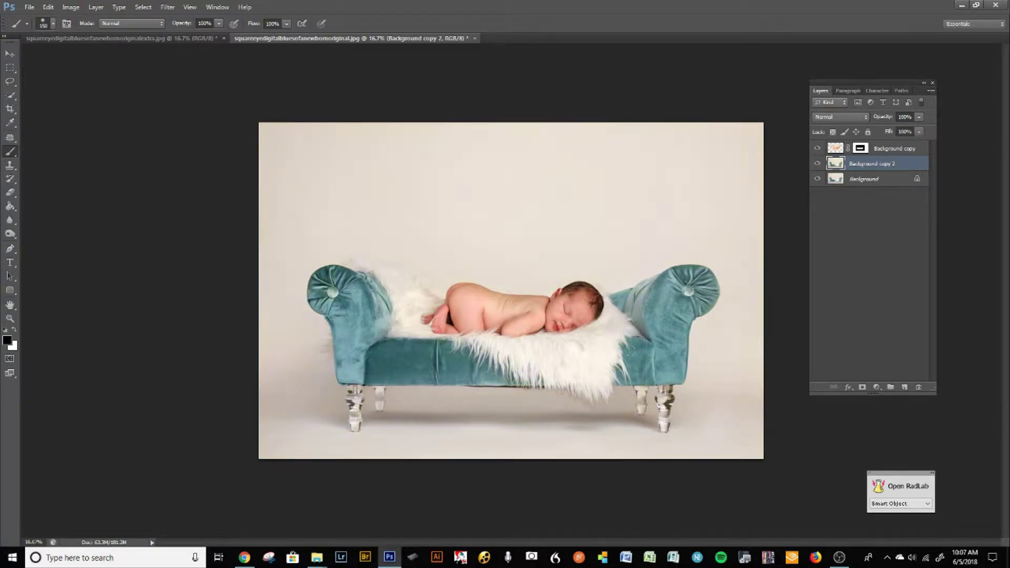
drag(900, 163, 919, 387)
Brighten the newborn layer in Curves with RGB output 152 at input 140 and blue output 143 at input 135
click(837, 150)
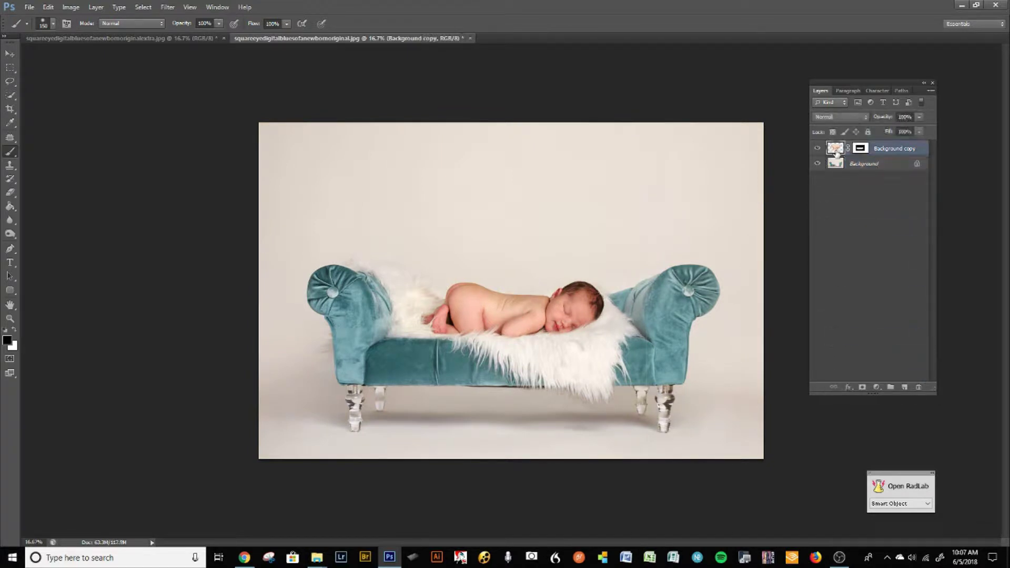
key(ctrl+m)
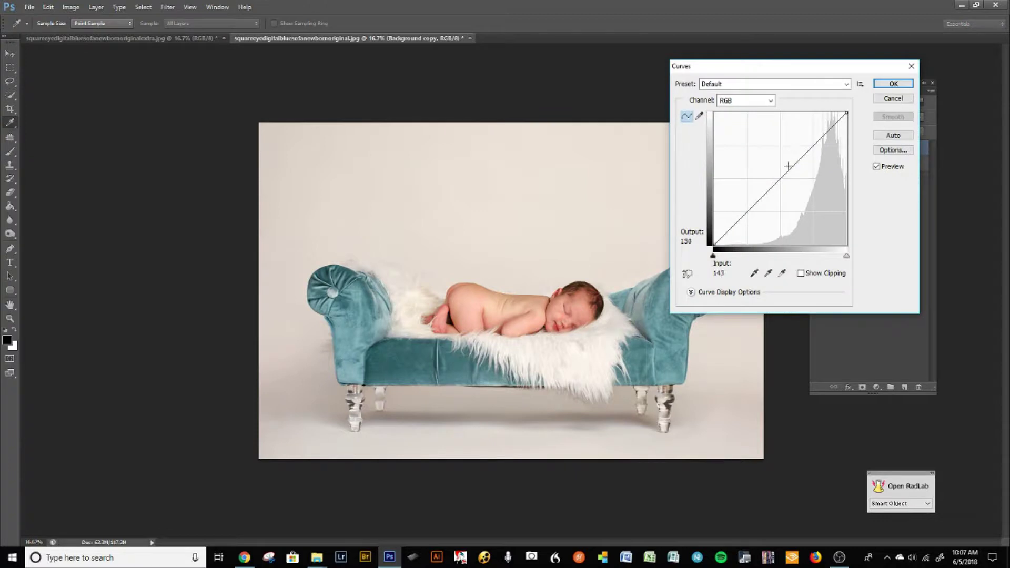
click(787, 166)
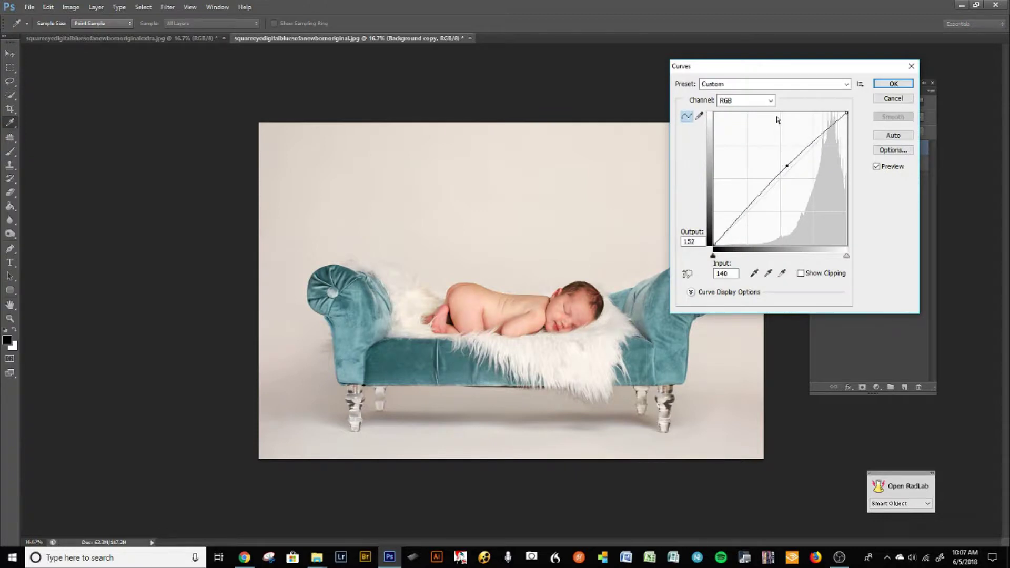
click(754, 101)
click(747, 138)
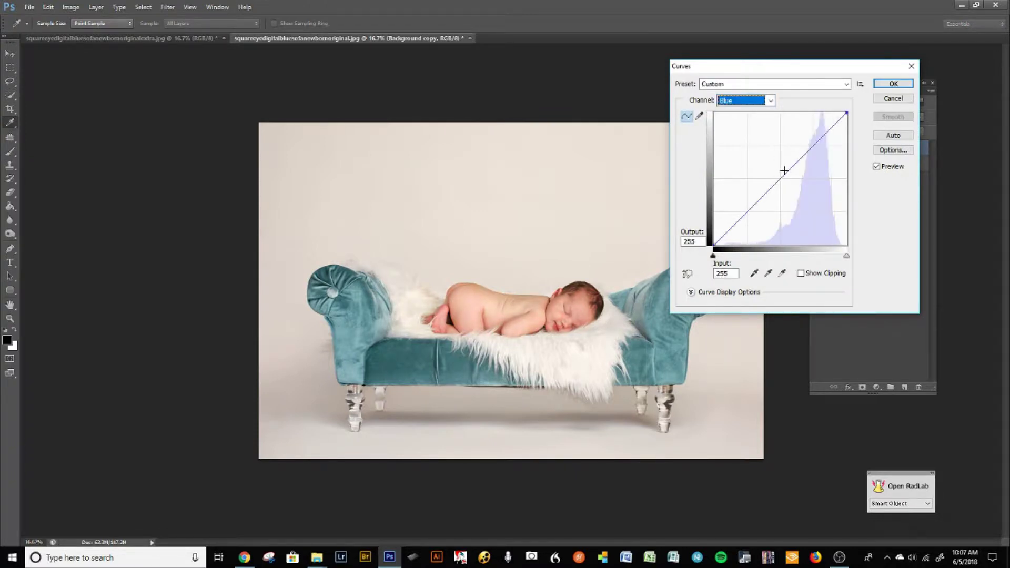
click(784, 171)
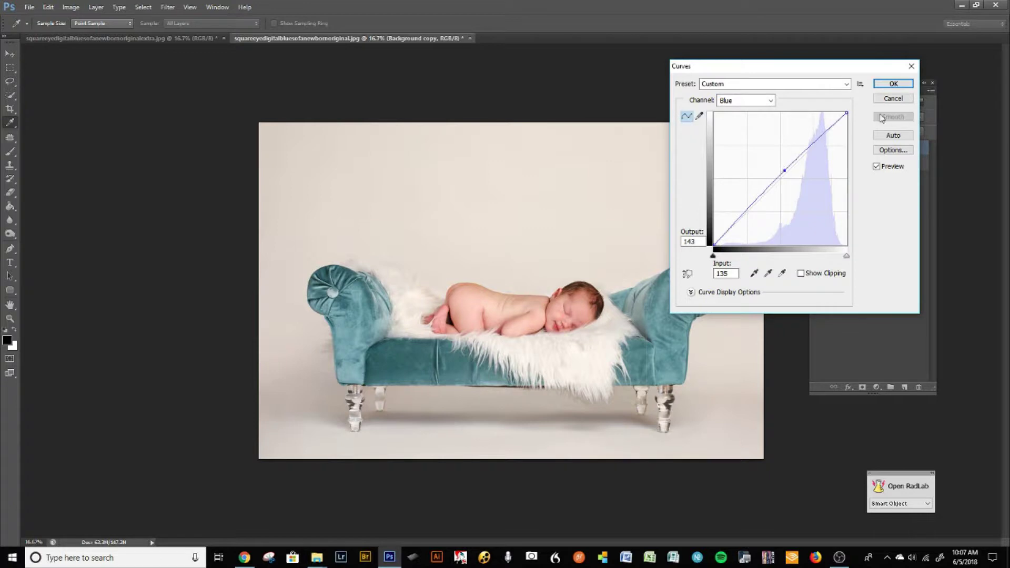
click(894, 84)
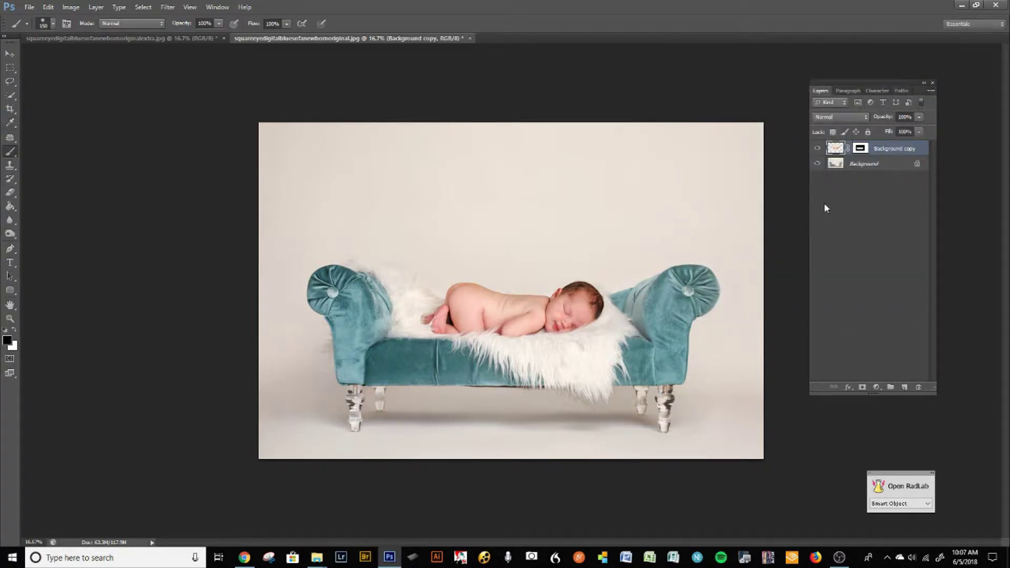
Inspect the baby's skin, face and the surrounding fur up close, and compare them with the whole sofa scene
scroll(605, 252, up, 4)
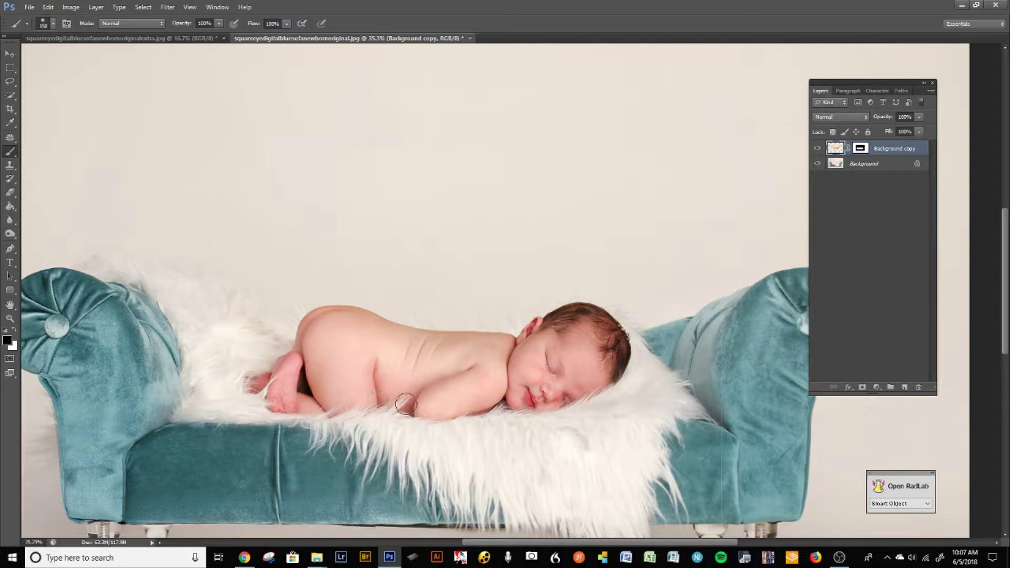
scroll(388, 355, up, 5)
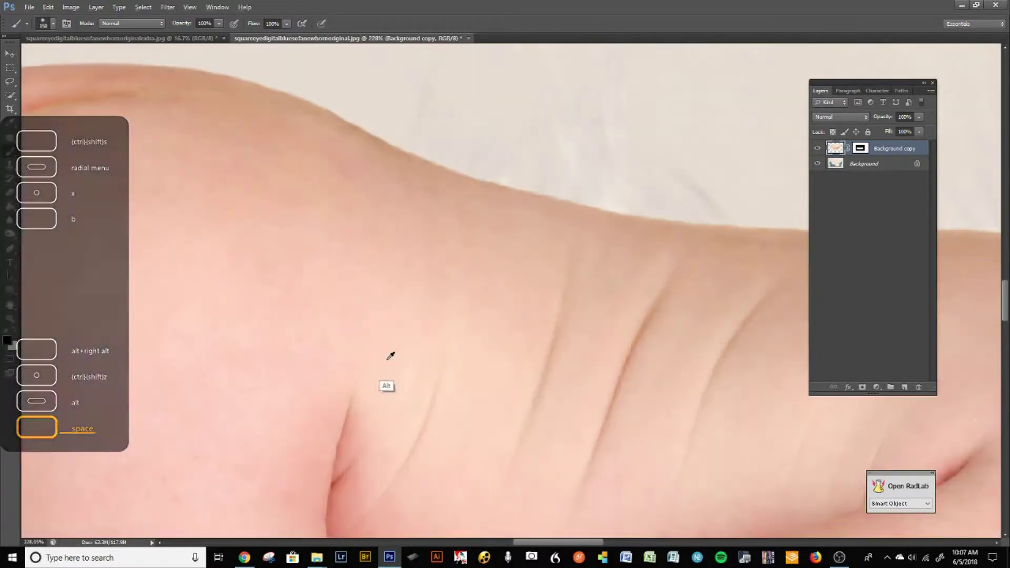
scroll(437, 348, down, 5)
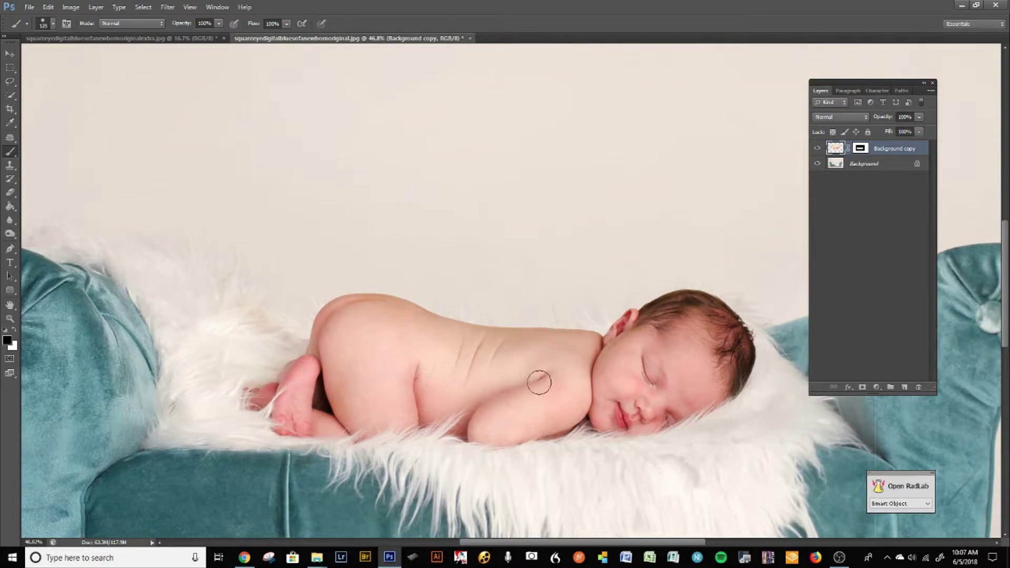
scroll(525, 388, up, 3)
scroll(525, 387, up, 1)
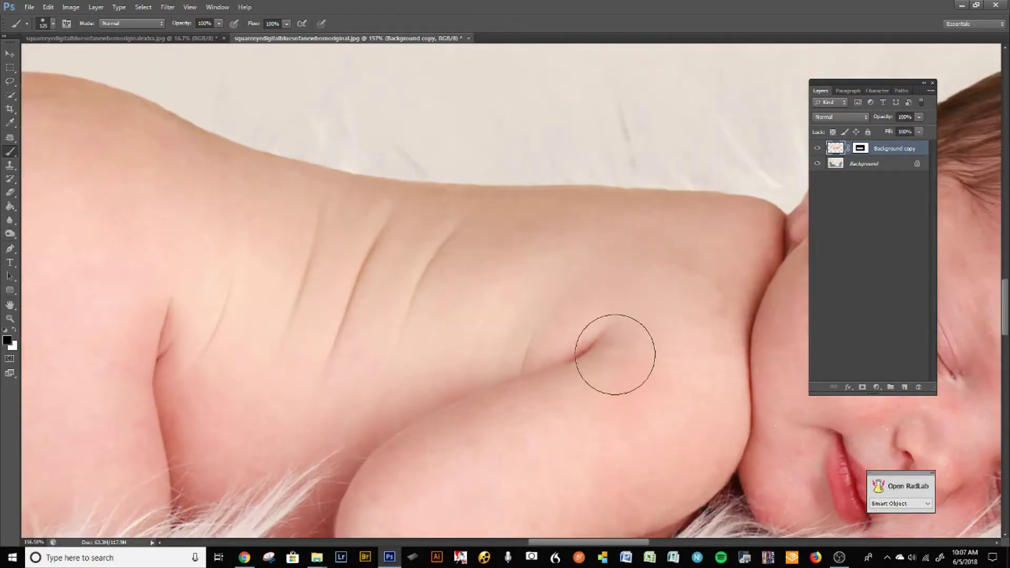
drag(652, 383, 311, 288)
scroll(311, 288, up, 1)
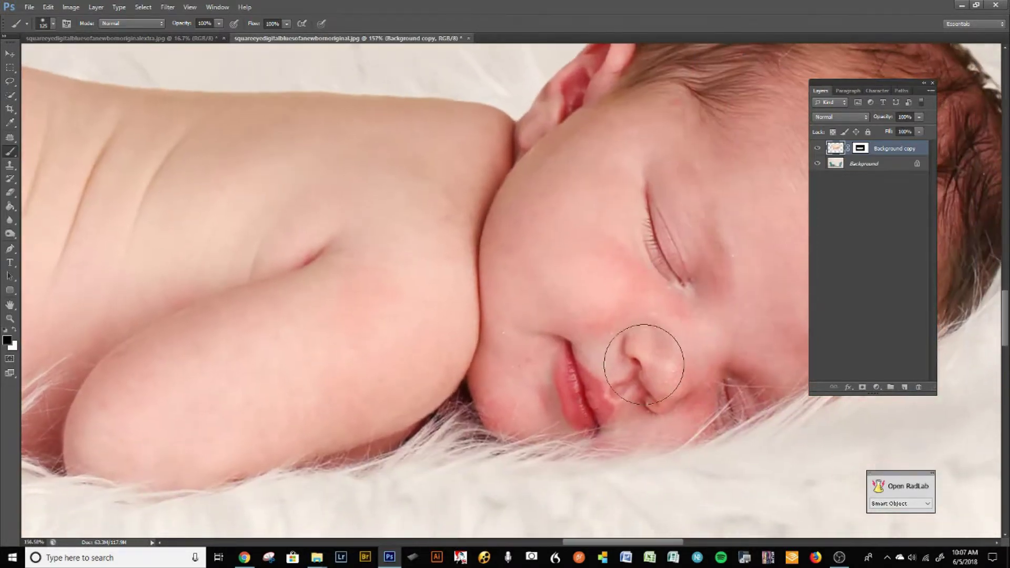
scroll(632, 371, up, 2)
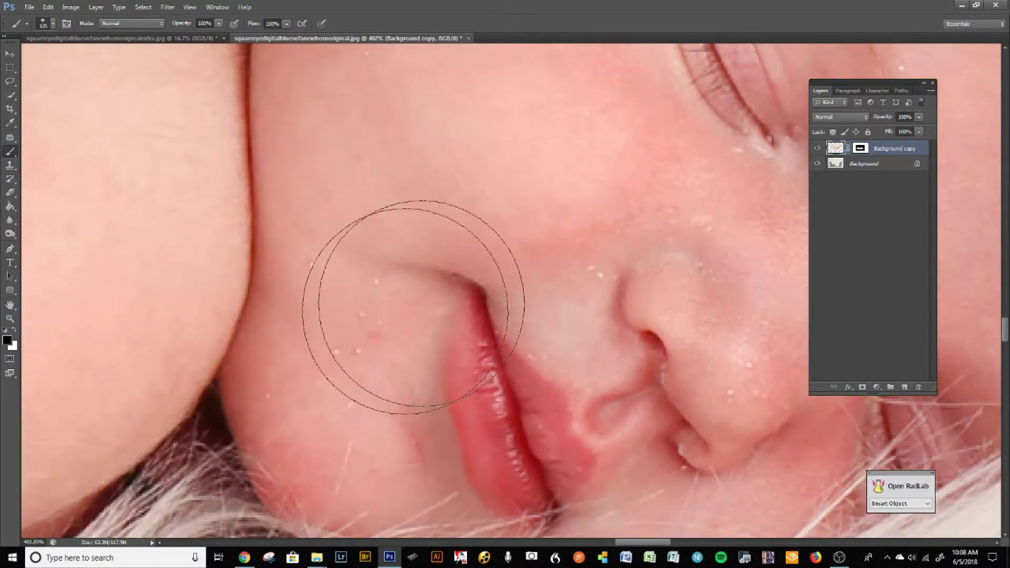
scroll(488, 359, down, 4)
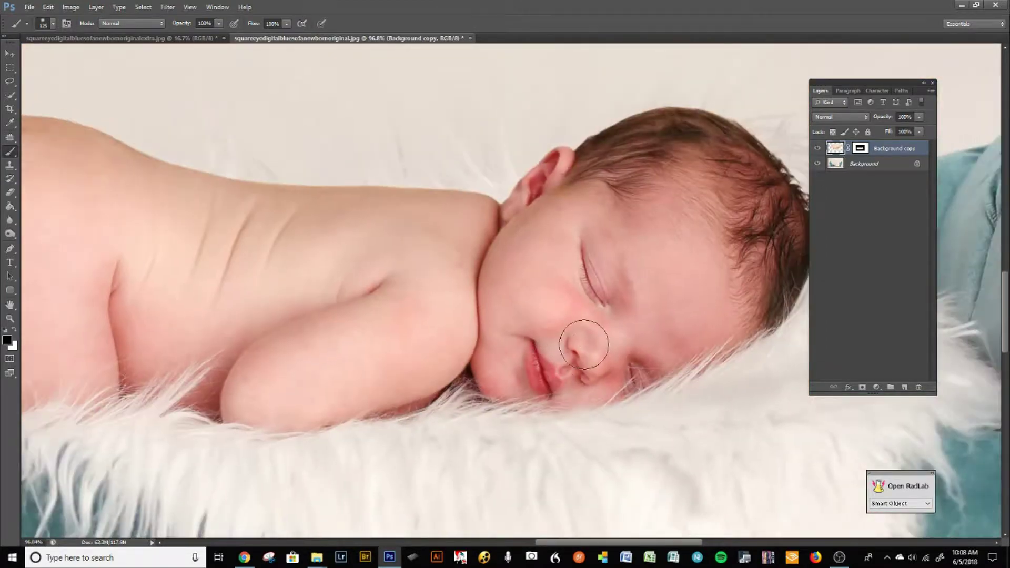
scroll(631, 315, down, 3)
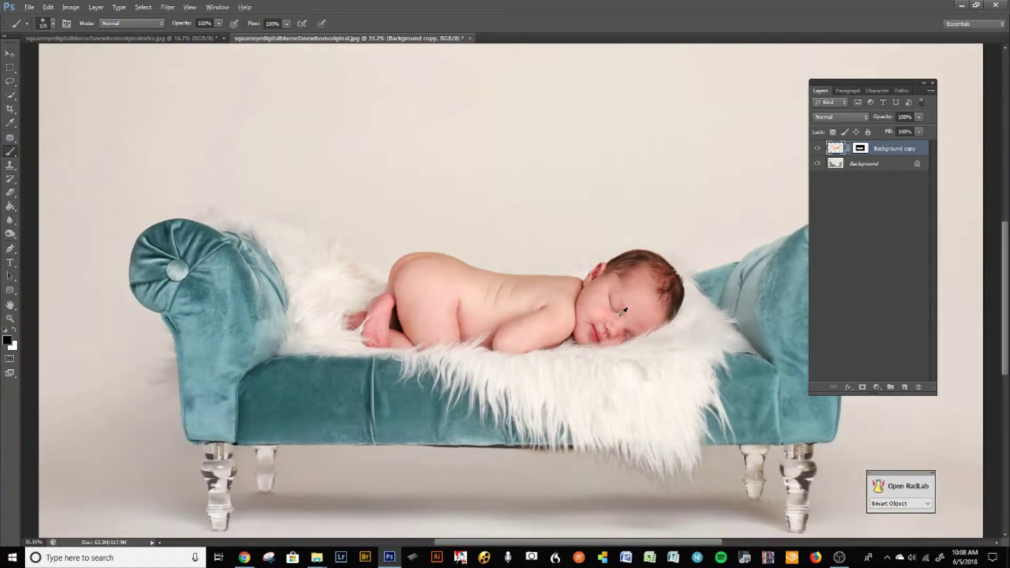
scroll(624, 311, down, 1)
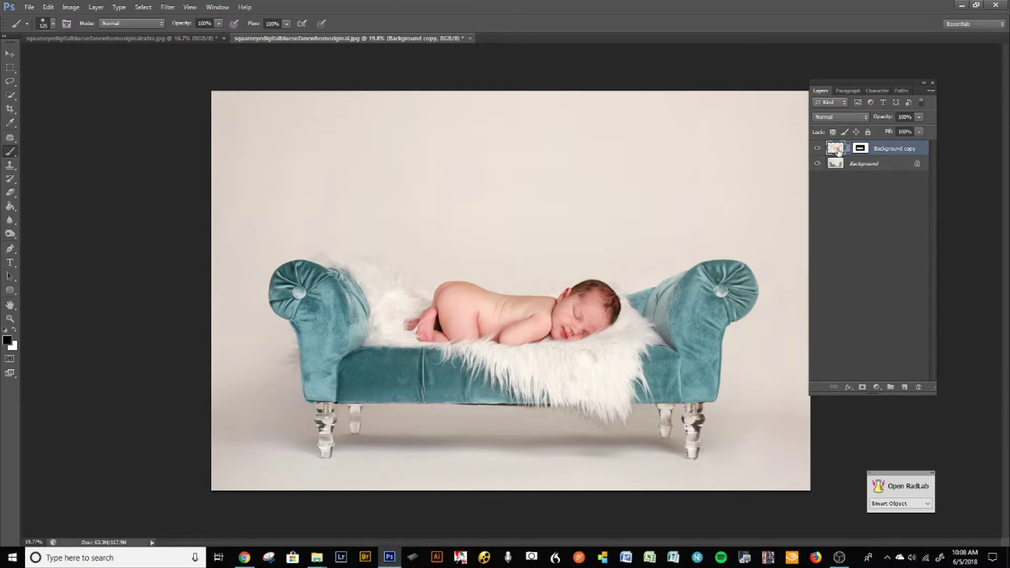
Paint a black stroke directly on the newborn layer's image over the sofa arm near the head, and undo it
scroll(734, 322, up, 5)
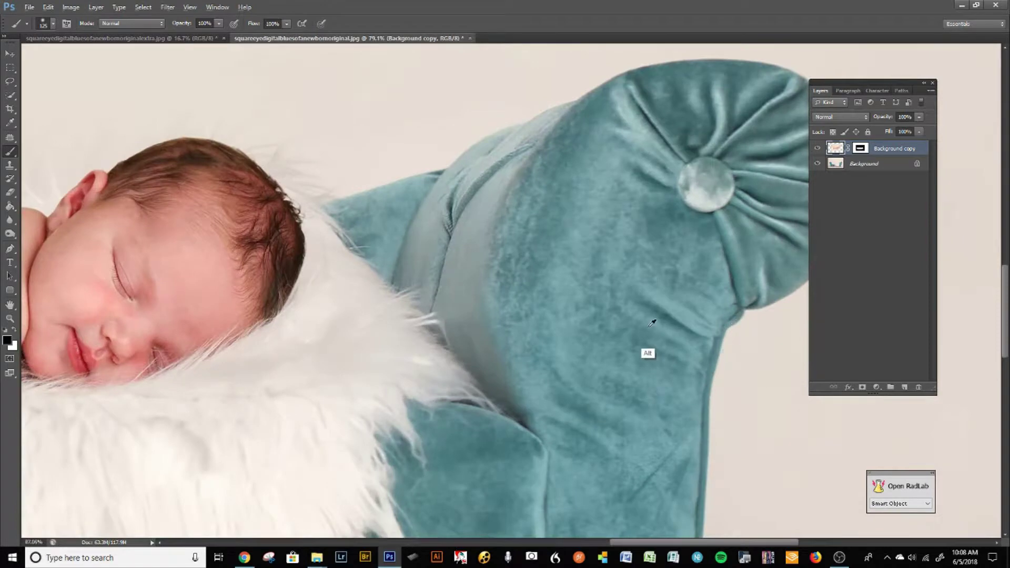
scroll(655, 322, down, 3)
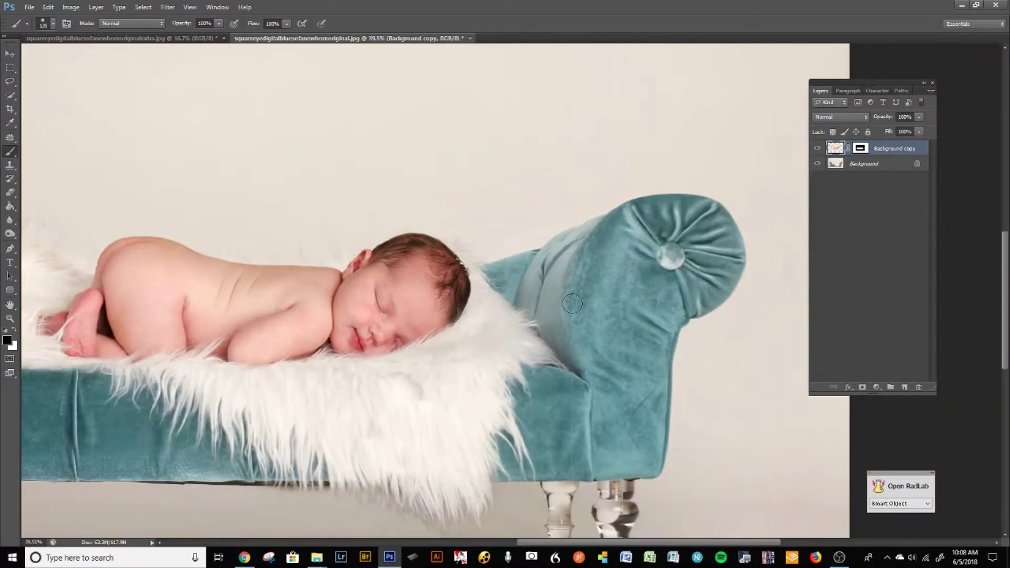
drag(589, 258, 583, 383)
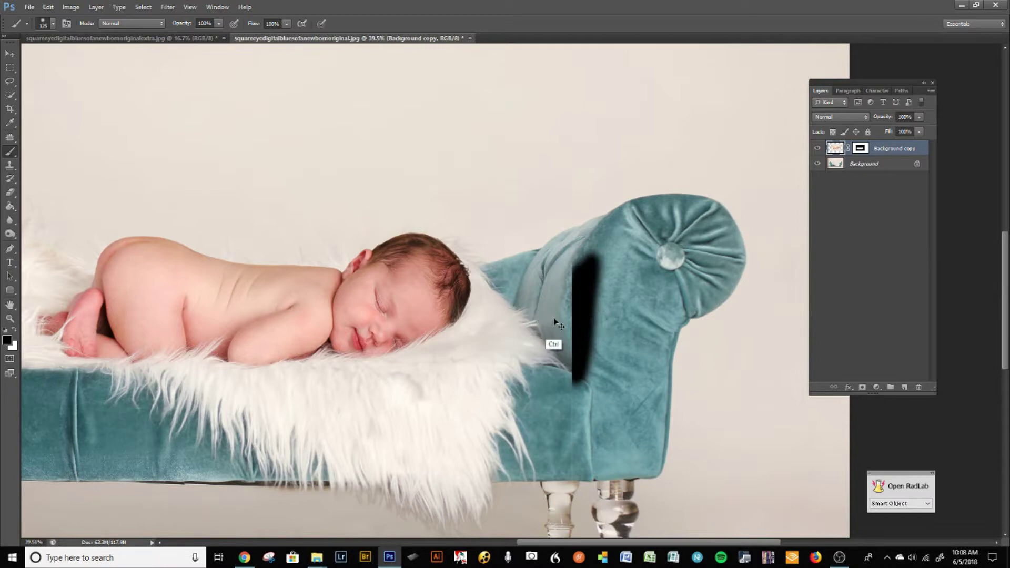
key(ctrl+z)
Paint a white stroke on the newborn layer's mask over the sofa arm near the head, and remove it again
click(858, 148)
key(x)
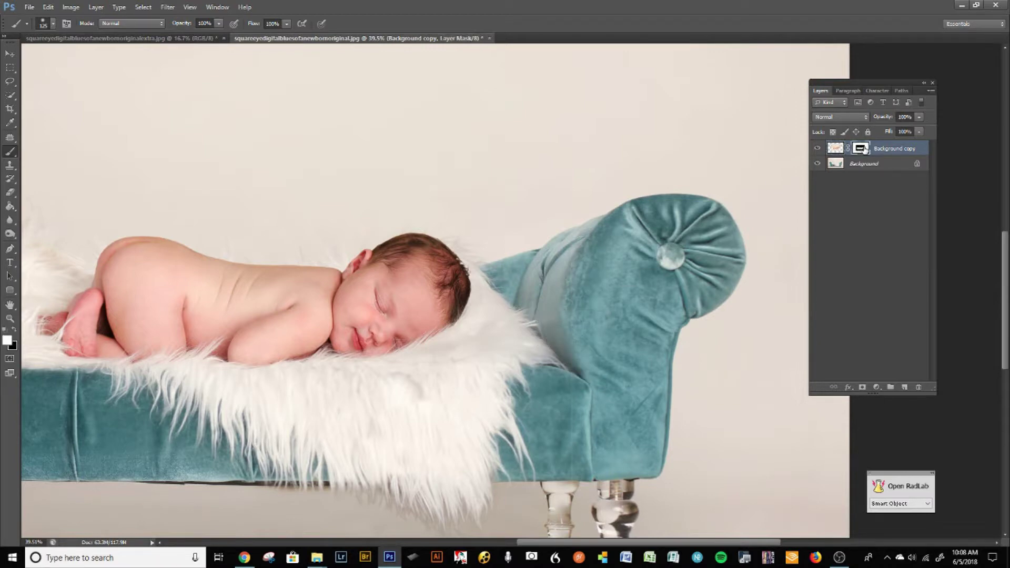
drag(607, 240, 566, 327)
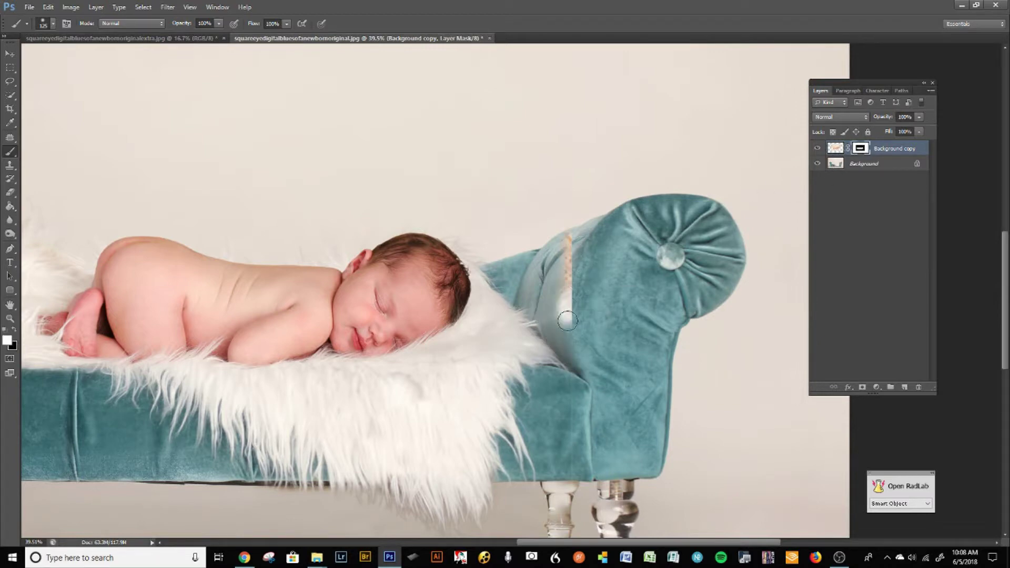
key(x)
key(ctrl+z)
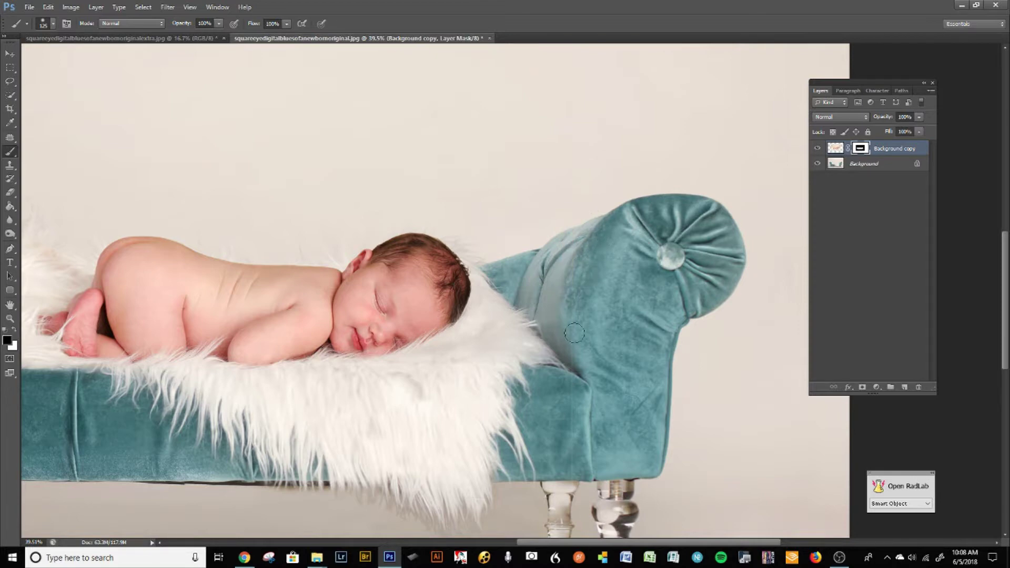
drag(567, 179, 583, 346)
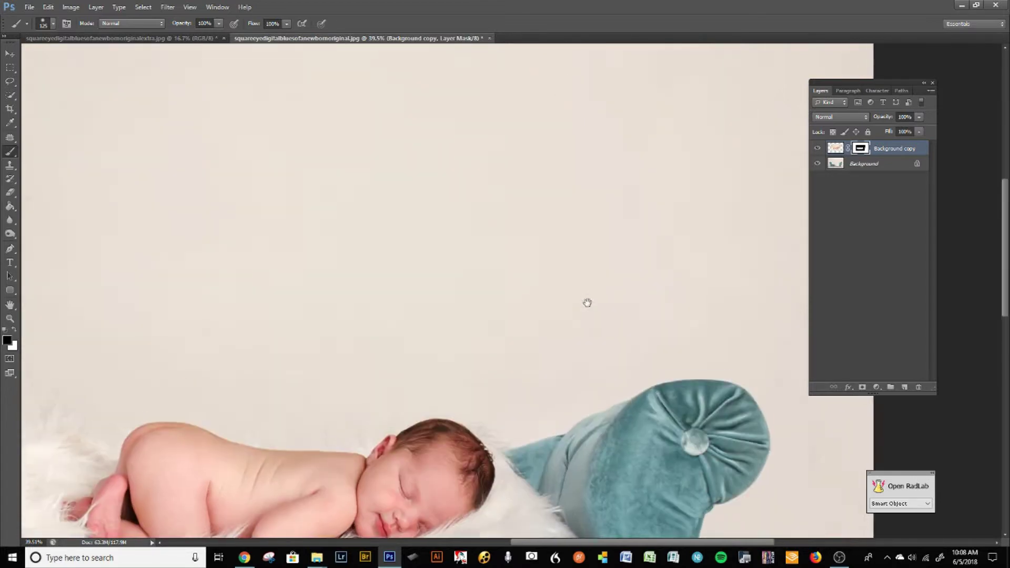
Paint black with a 250 px brush on the newborn layer's mask over the wall and floor around the sofa, and merge the layer down
key(bracketright)
key(bracketright)
key(bracketright)
key(bracketright)
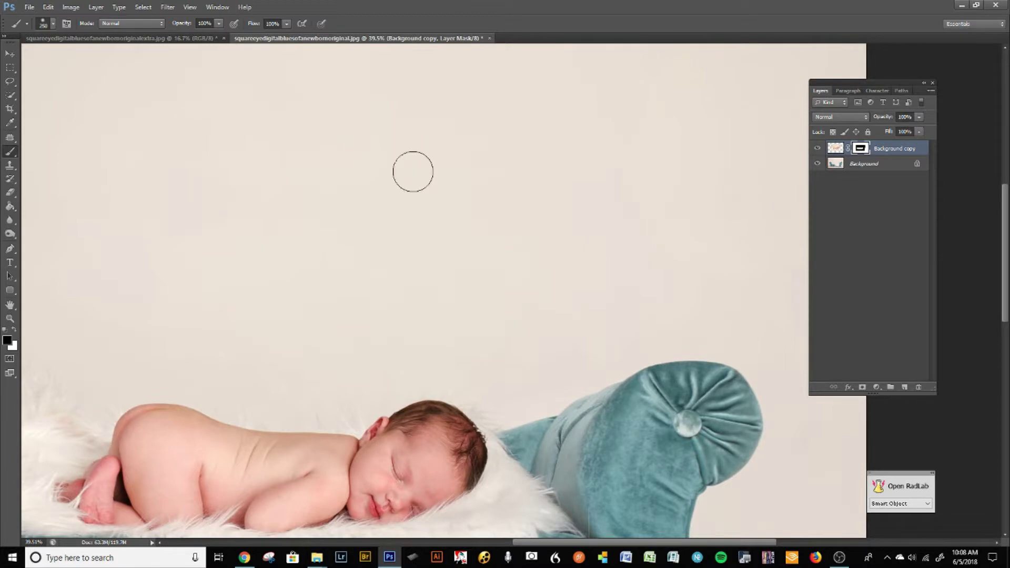
key(ctrl+shift+h)
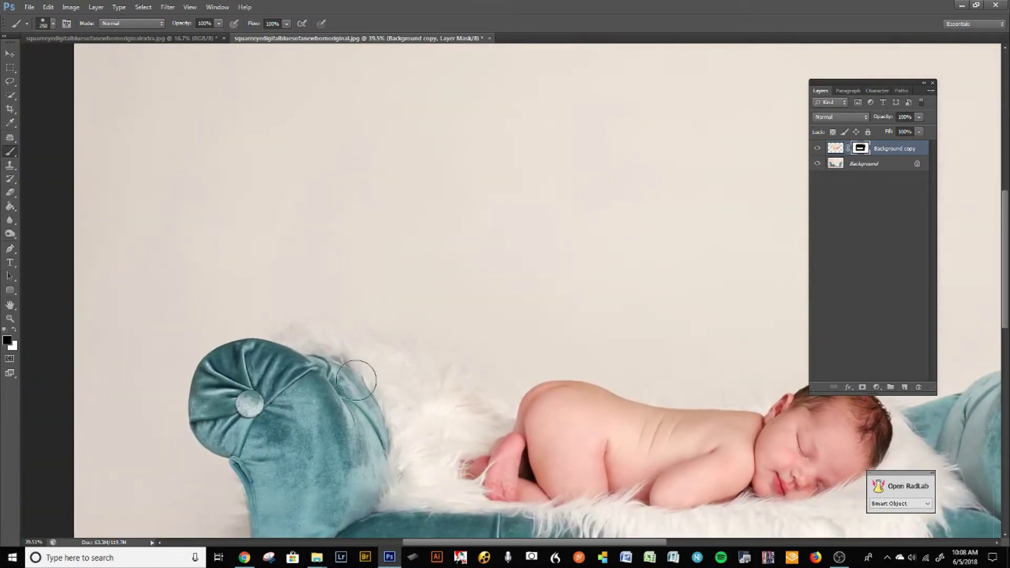
scroll(303, 347, down, 5)
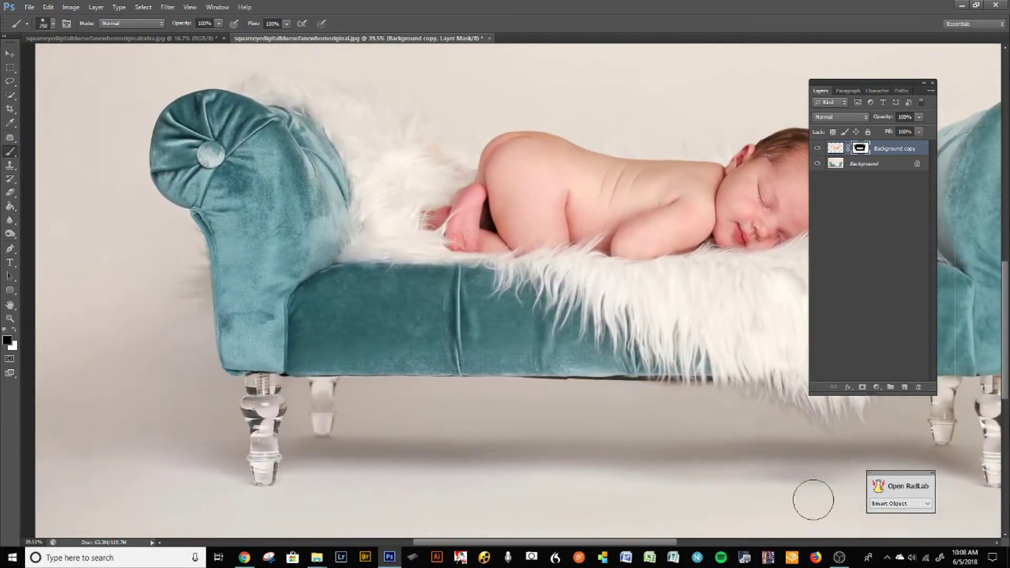
key(ctrl+shift+h)
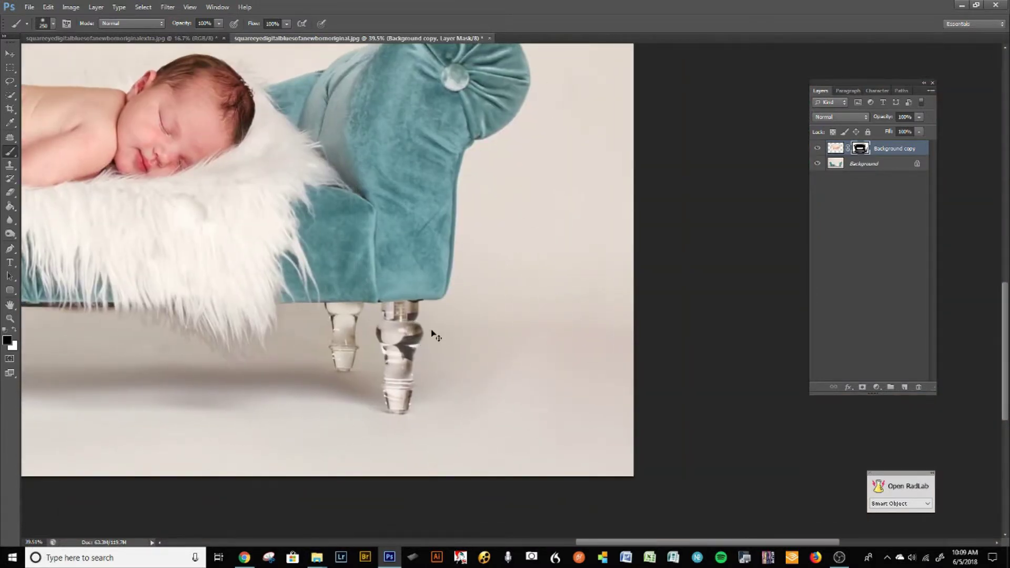
key(ctrl+shift+h)
key(ctrl+0)
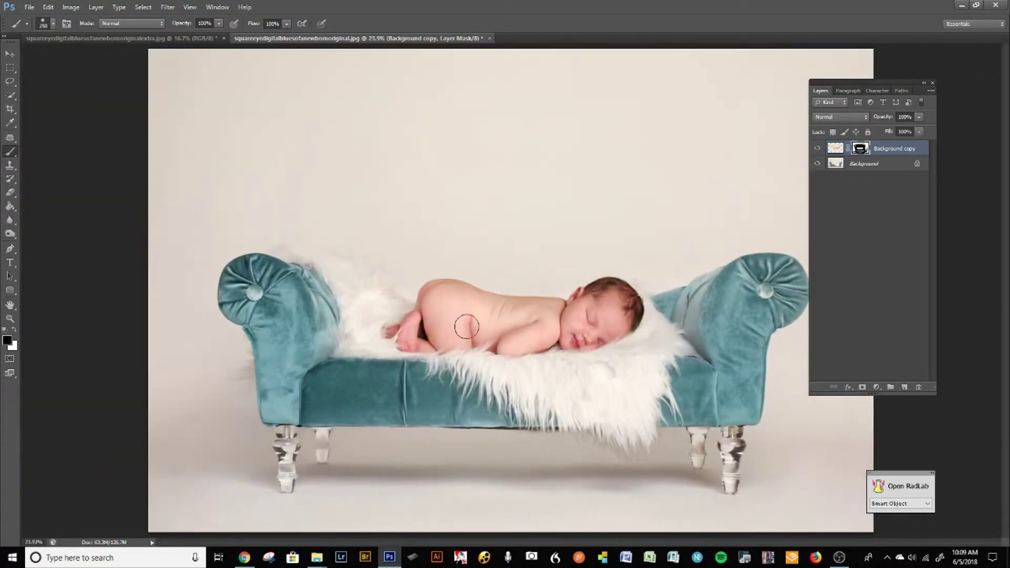
key(ctrl+e)
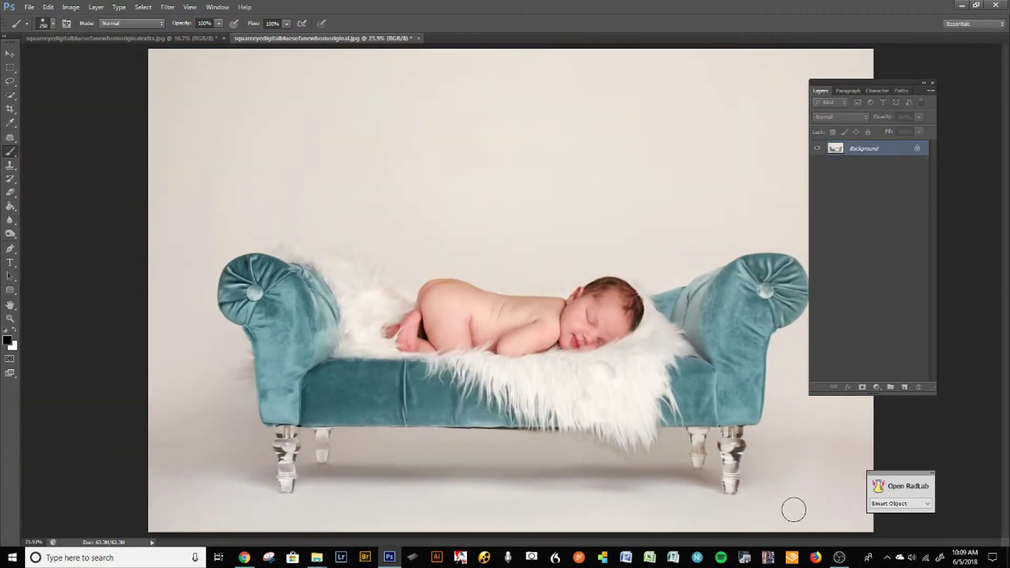
Apply the RadLab recipe Beautiful Baby to the merged image with the Lights On strength reduced to 17%
click(913, 487)
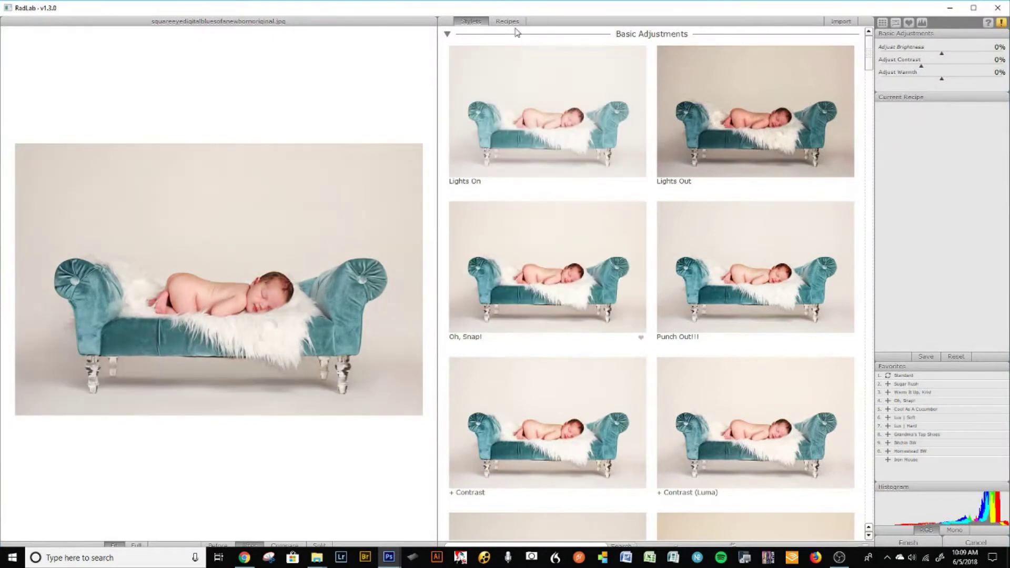
click(507, 21)
click(575, 80)
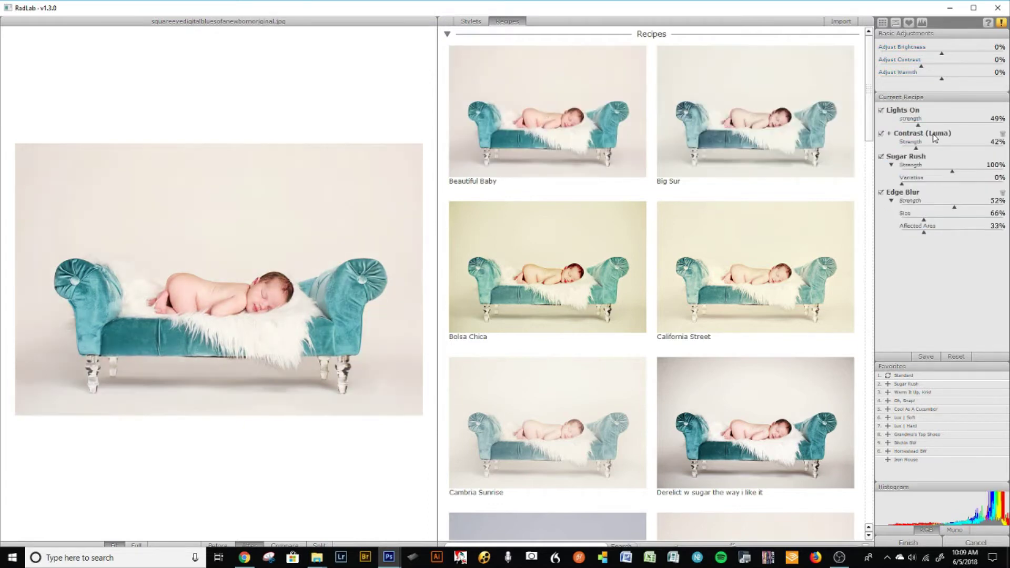
drag(920, 126, 907, 131)
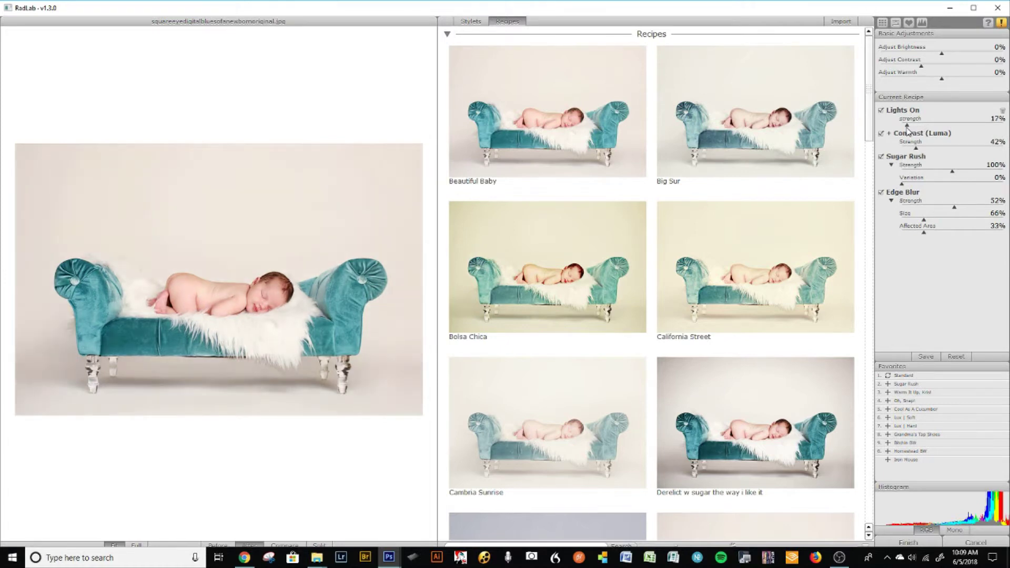
click(911, 542)
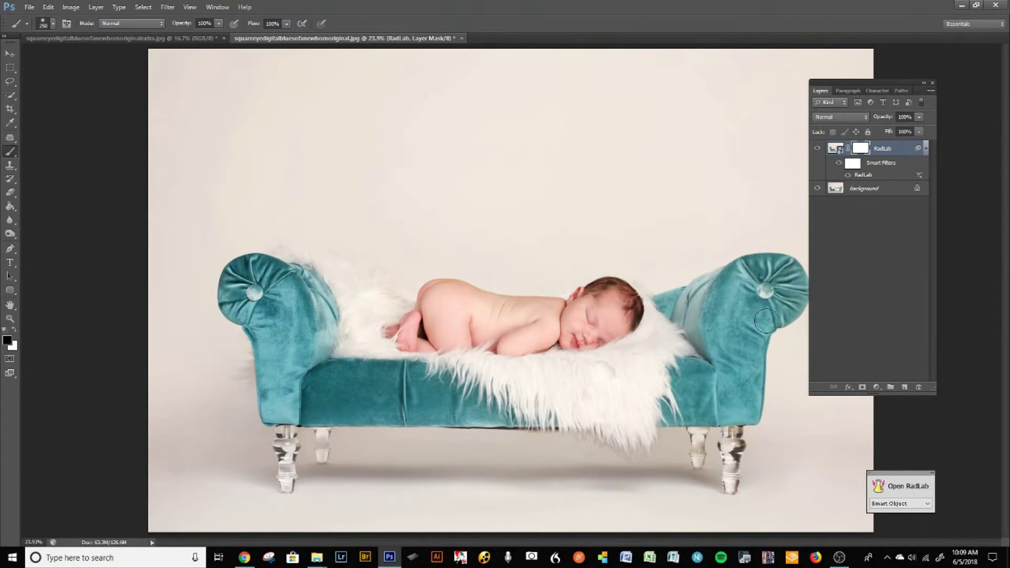
Compare the newborn composite with the empty sofa backdrop in the other open document
click(177, 40)
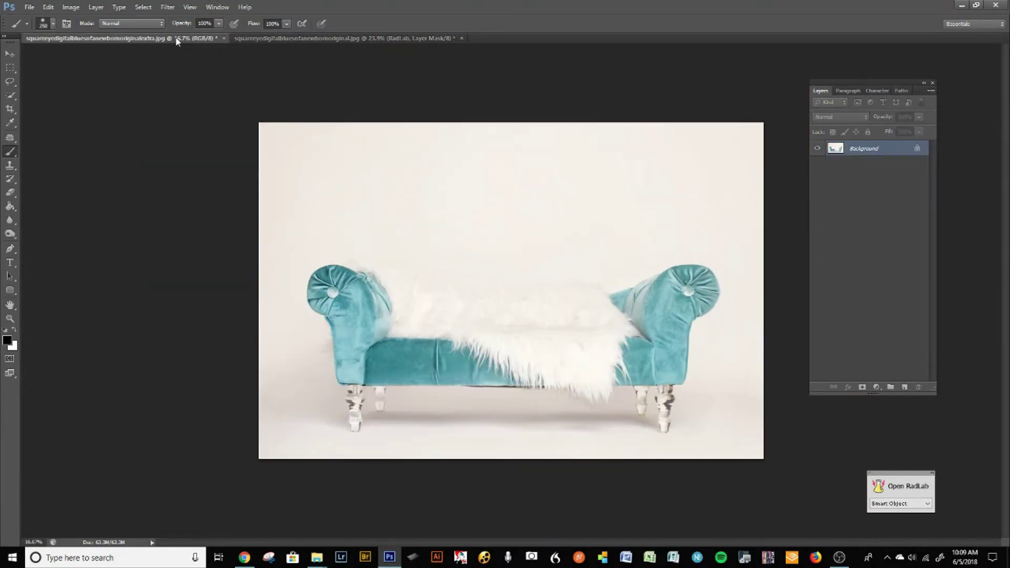
click(290, 40)
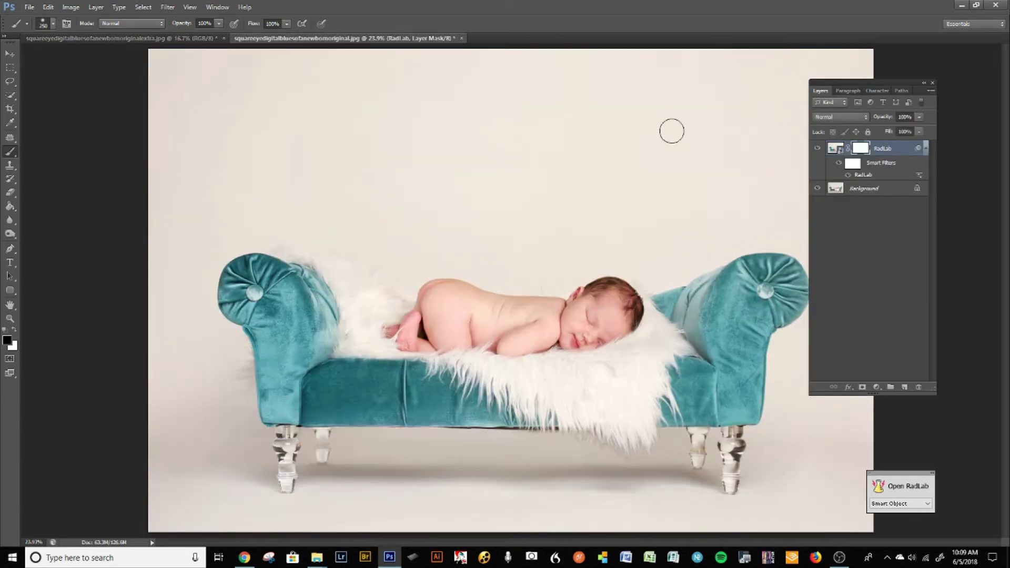